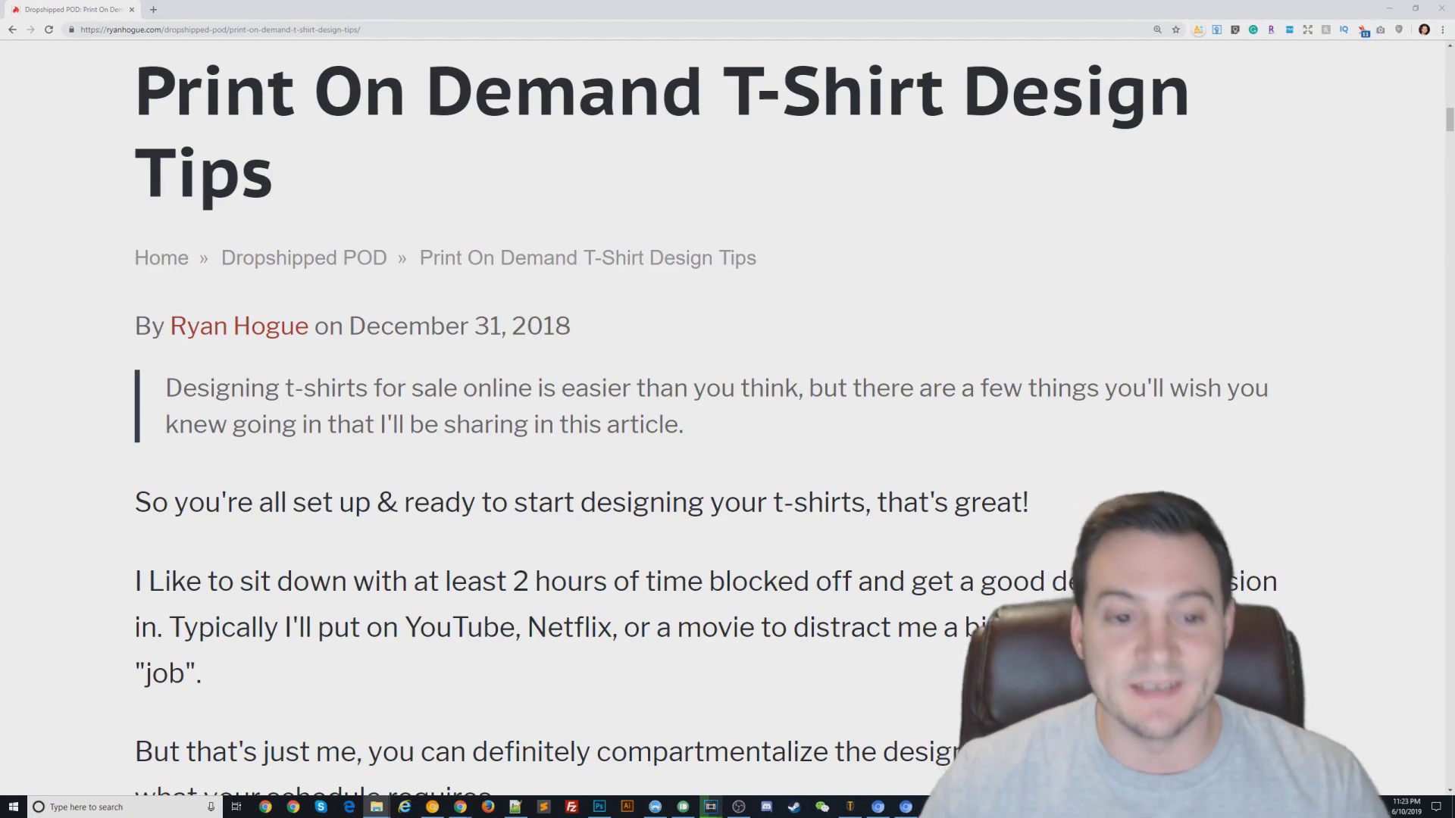
Step: Highlight Amazon Merch and Etsy in the article's eCommerce platforms list, then clear the highlight
{"action": "scroll", "coordinate": [807, 435], "scroll_direction": "down", "scroll_amount": 10}
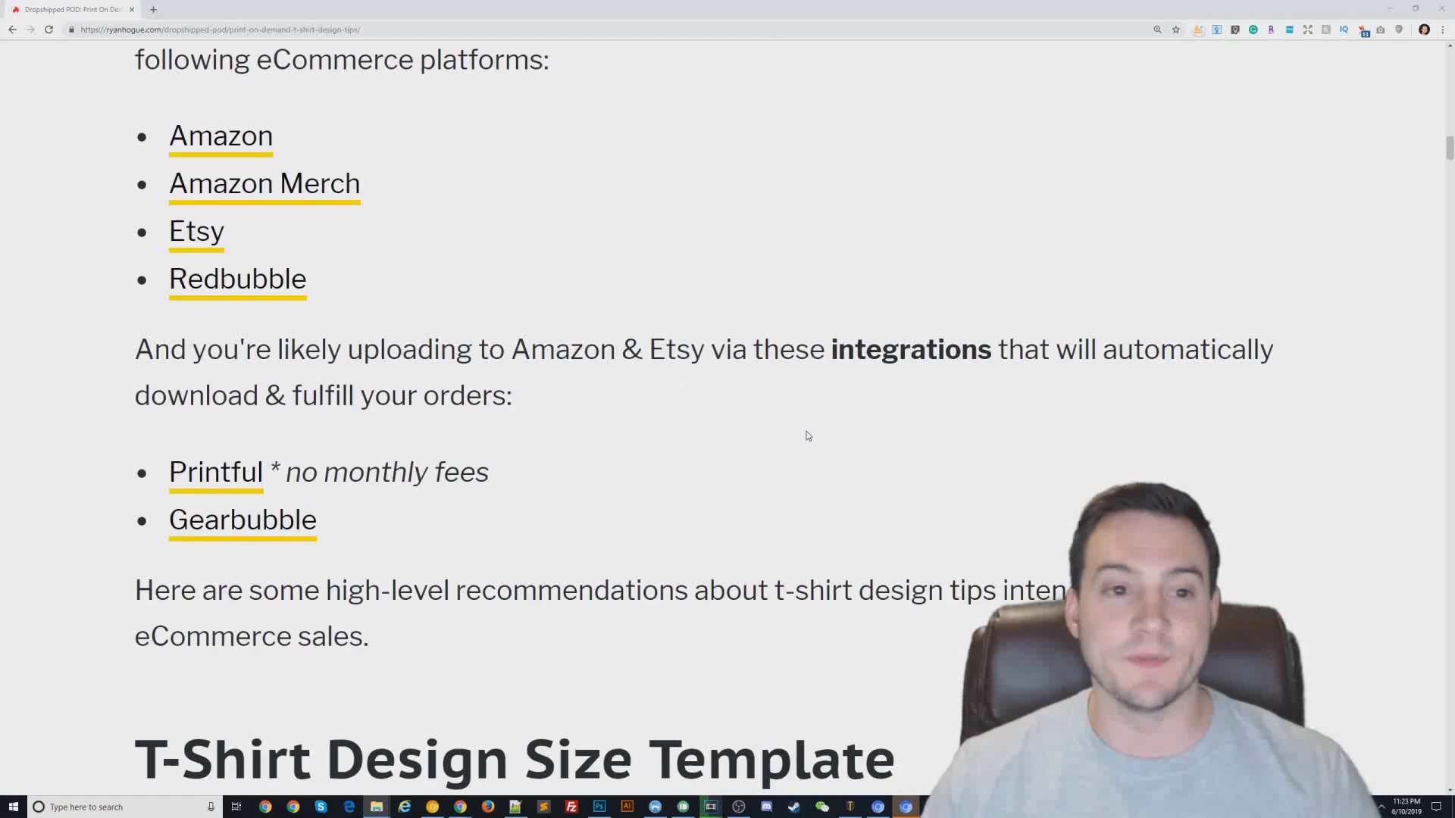
{"action": "scroll", "coordinate": [808, 435], "scroll_direction": "down", "scroll_amount": 1}
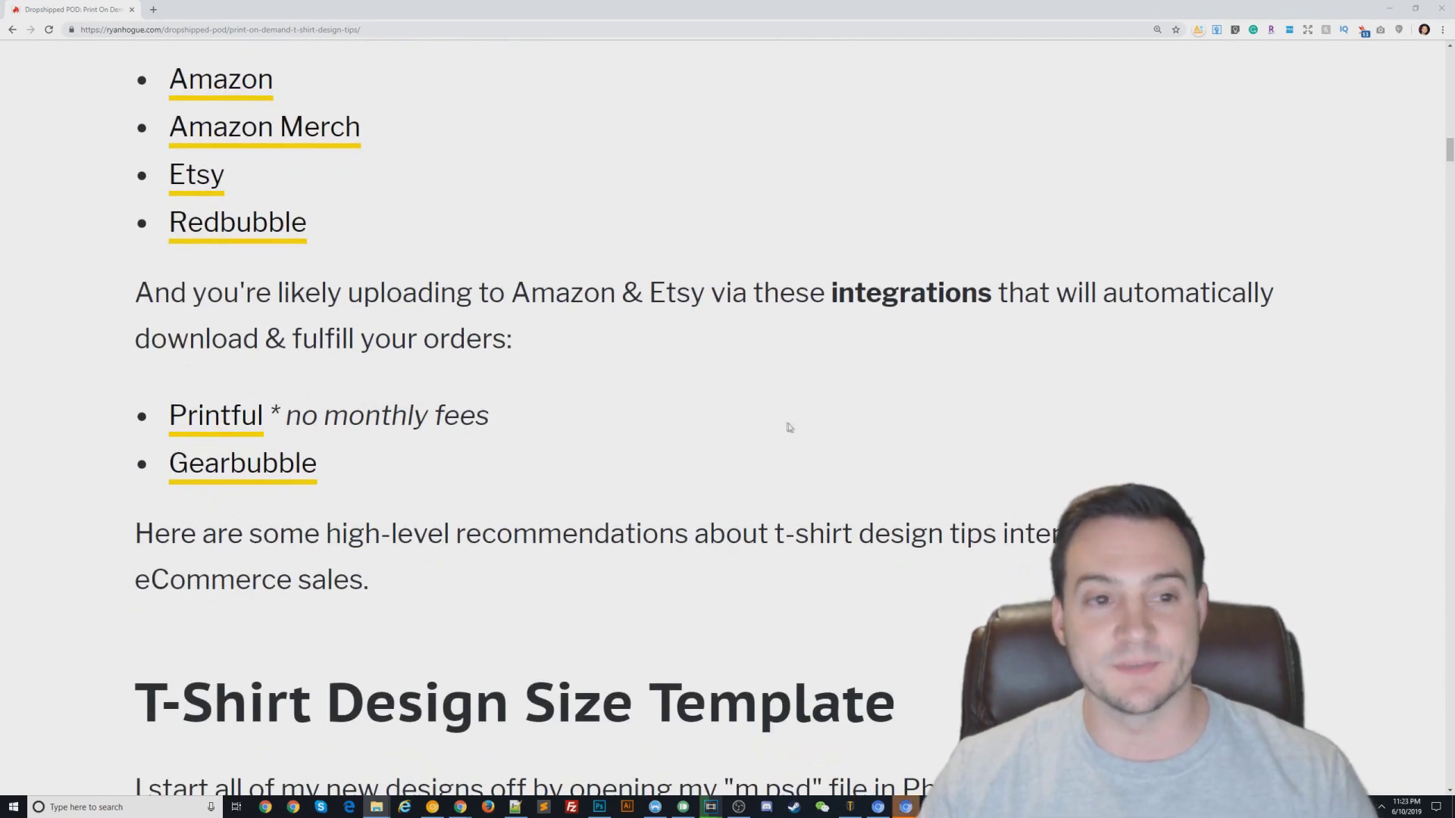
{"action": "scroll", "coordinate": [553, 402], "scroll_direction": "up", "scroll_amount": 1}
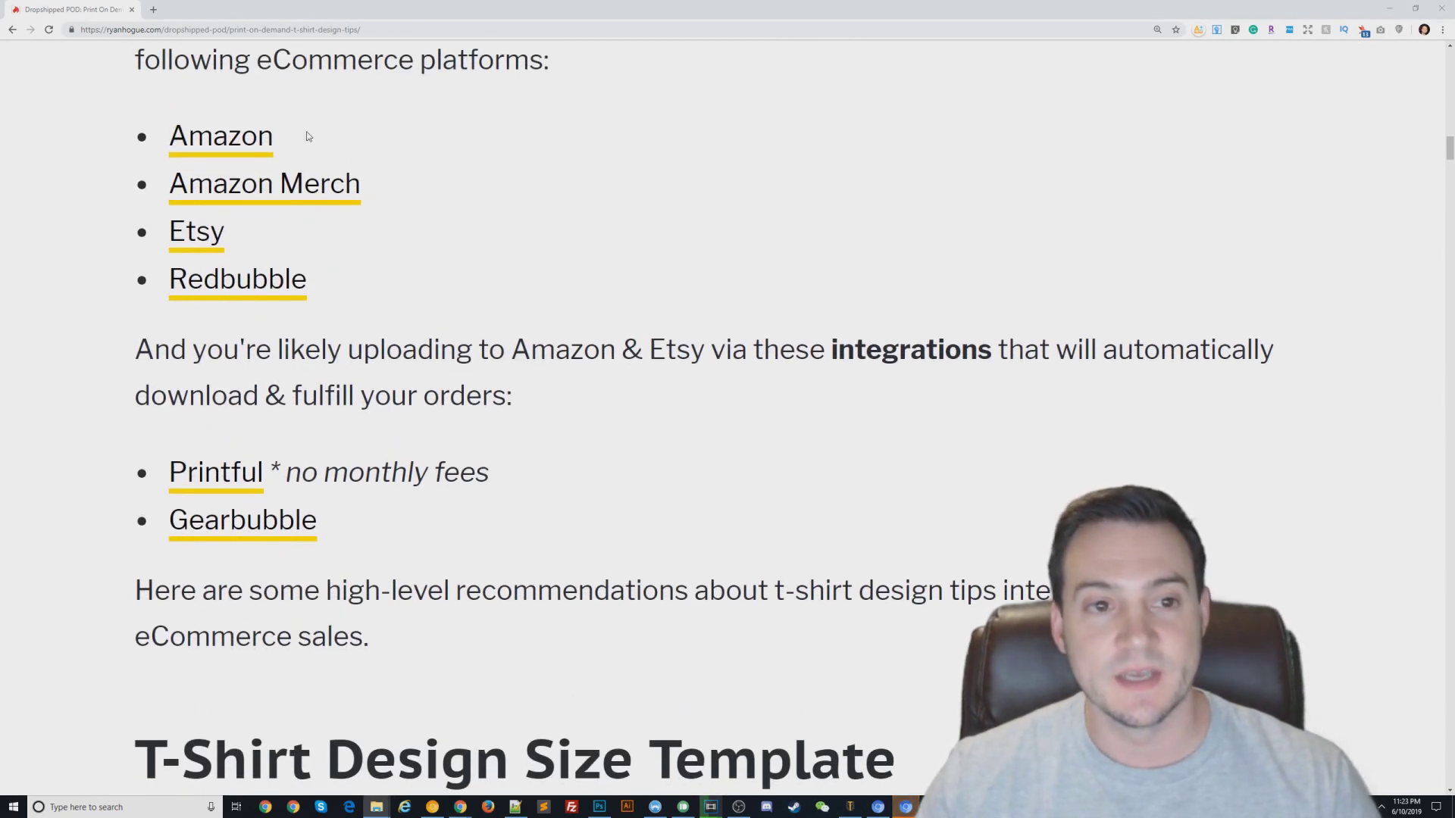
{"action": "left_click_drag", "start_coordinate": [308, 137], "coordinate": [169, 138]}
{"action": "left_click_drag", "start_coordinate": [364, 183], "coordinate": [168, 188]}
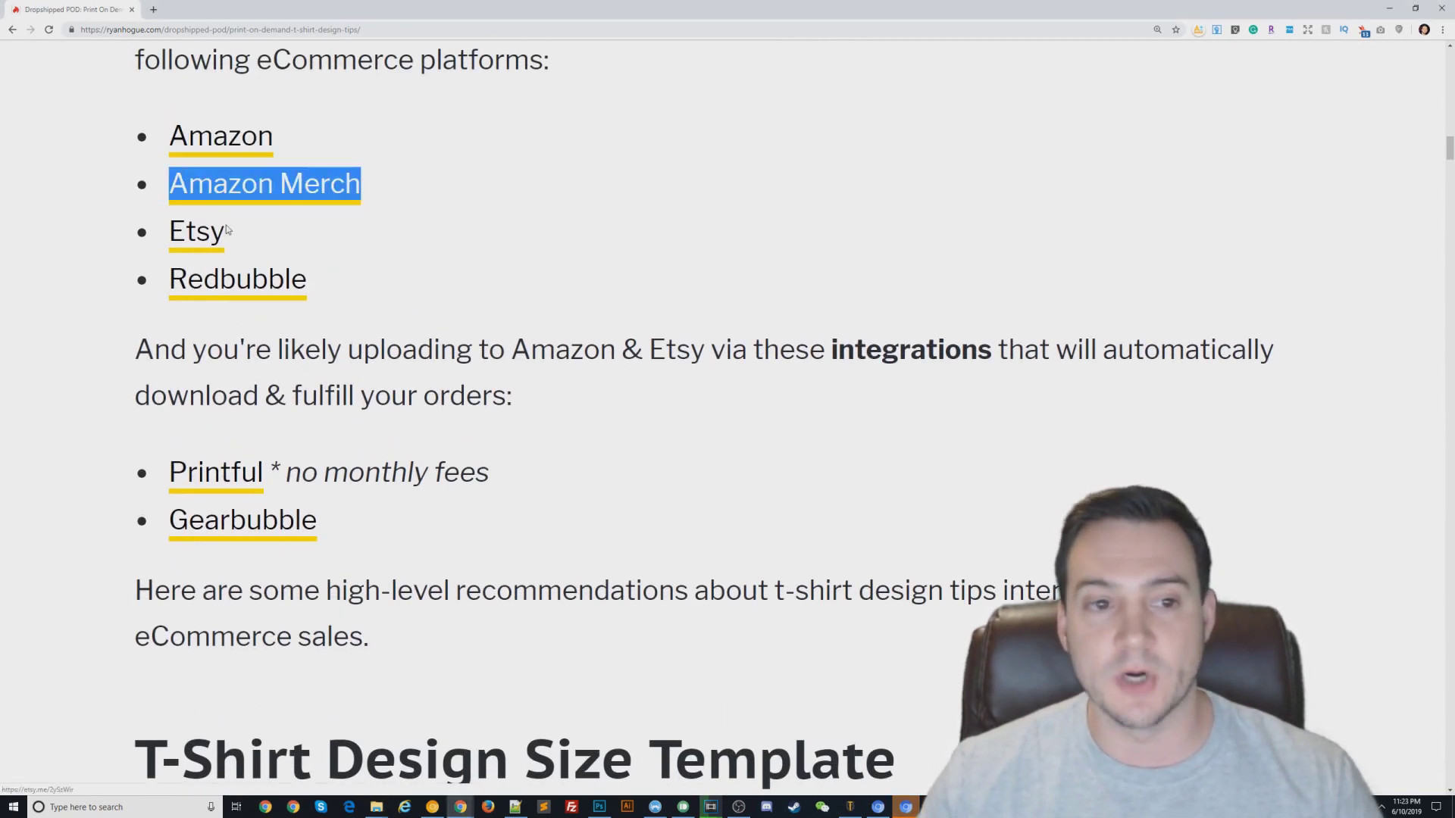
{"action": "left_click_drag", "start_coordinate": [227, 233], "coordinate": [195, 232]}
{"action": "left_click", "coordinate": [388, 282]}
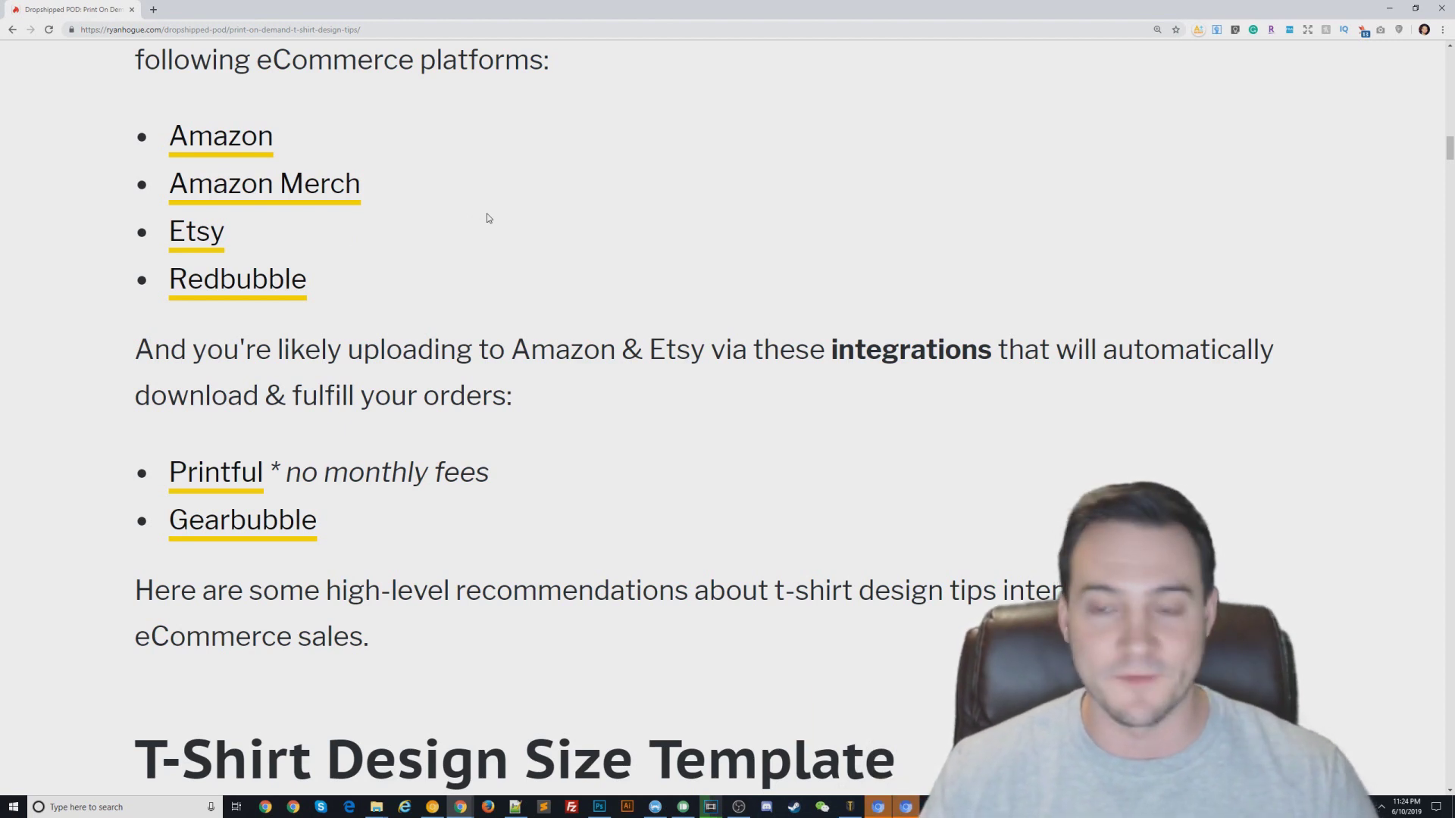
{"action": "left_click", "coordinate": [739, 808]}
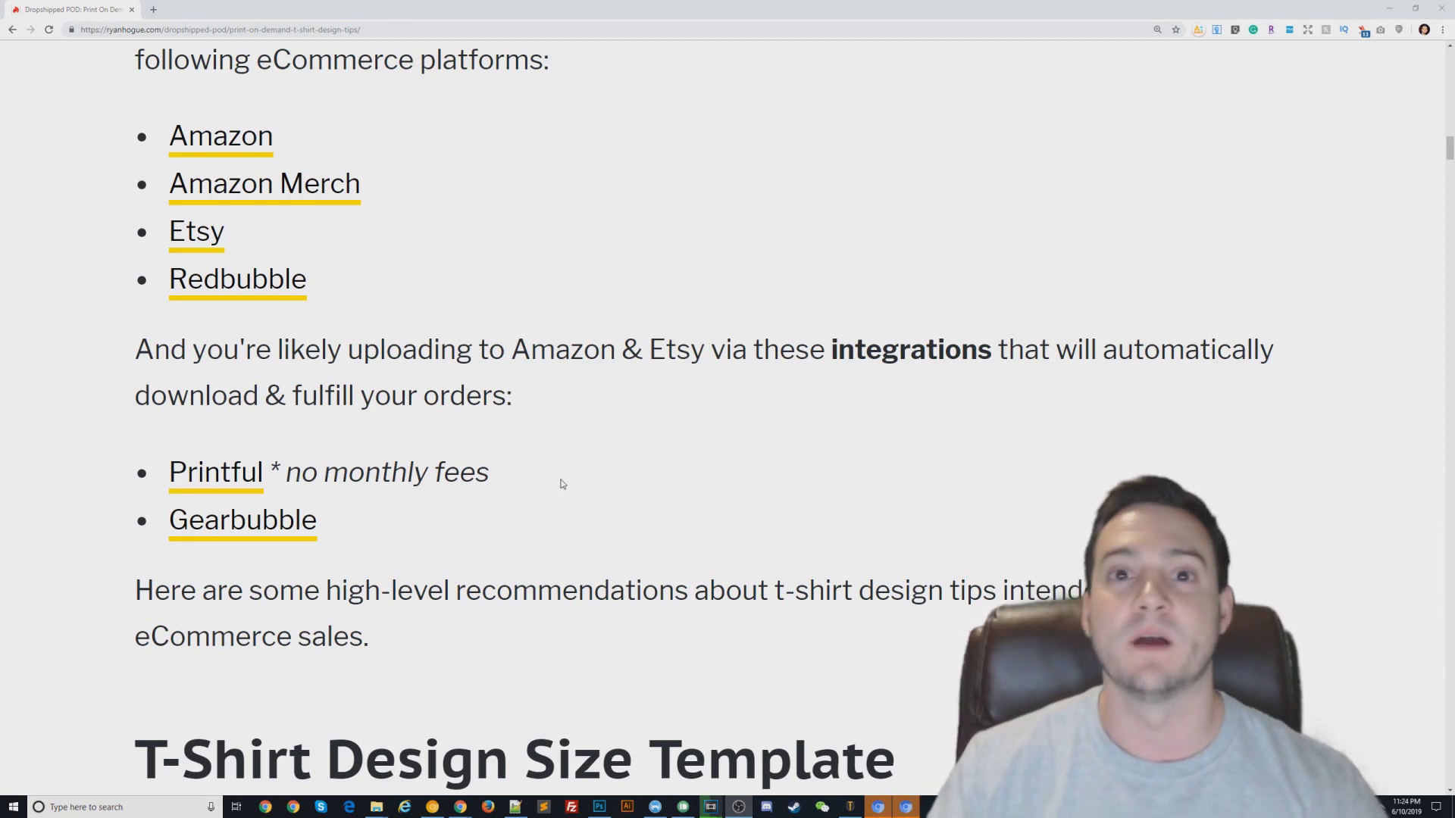
{"action": "left_click", "coordinate": [595, 438]}
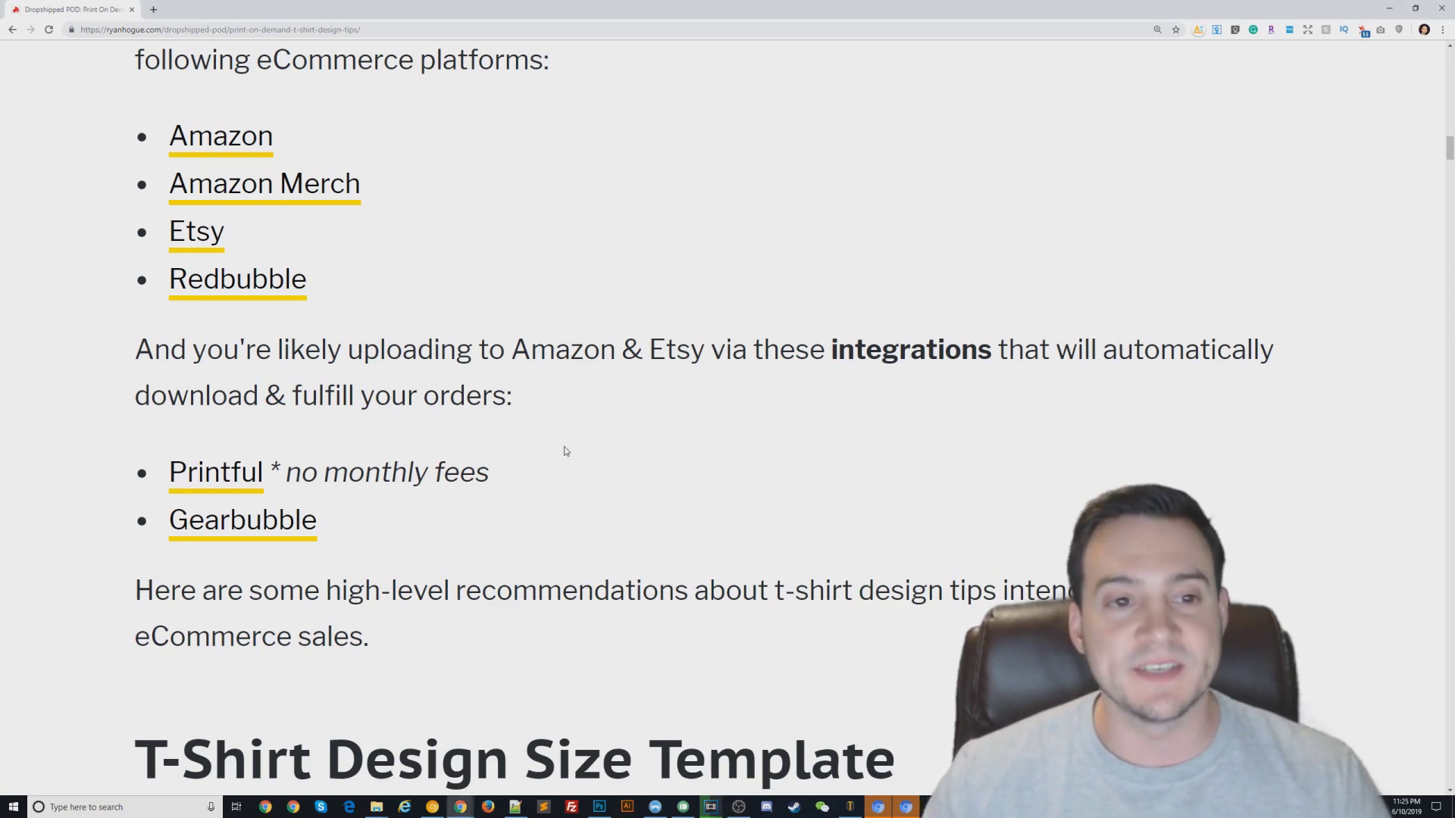
Step: Highlight the Printful integration line in the article, then clear the highlight
{"action": "scroll", "coordinate": [567, 450], "scroll_direction": "down", "scroll_amount": 6}
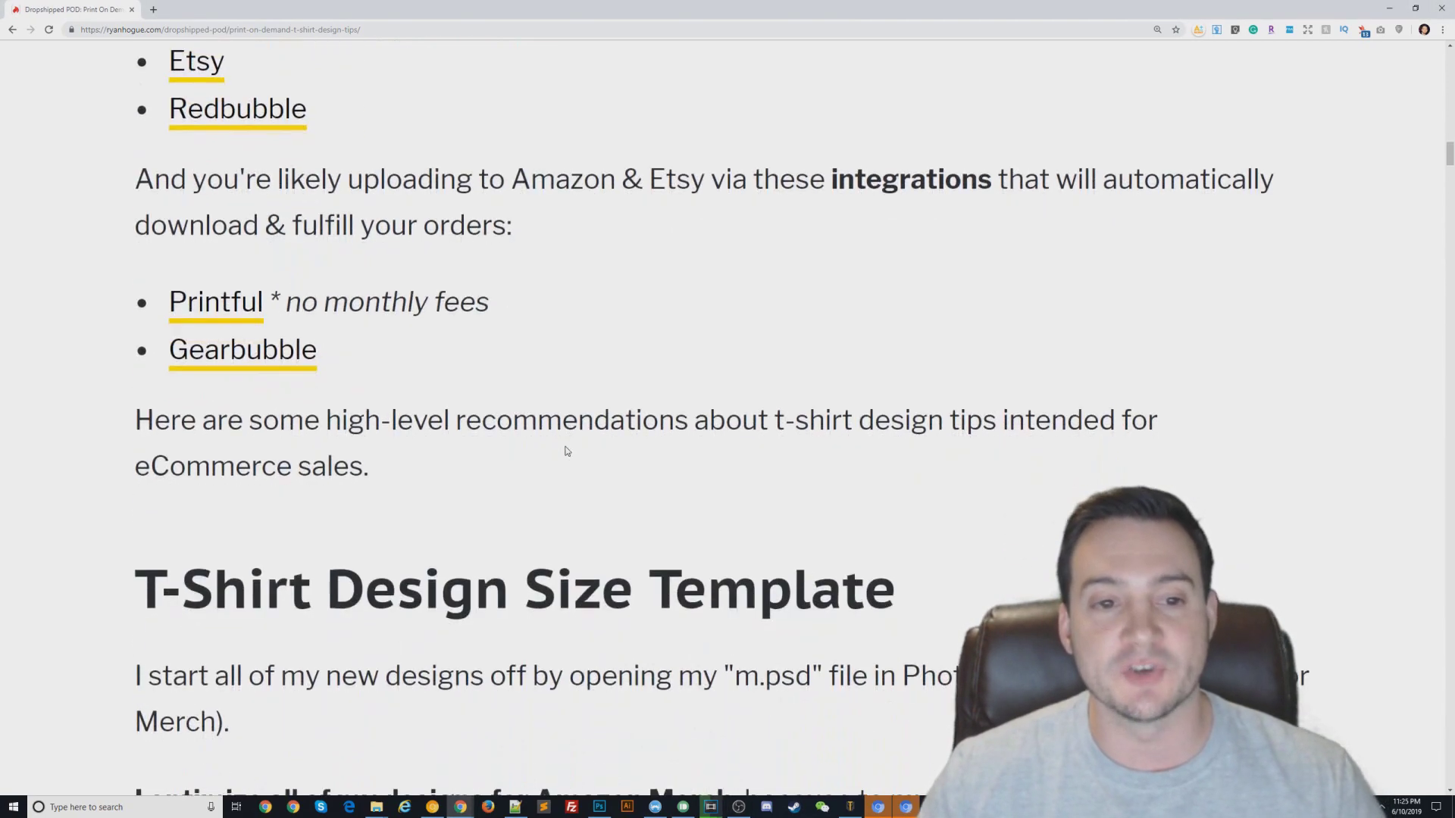
{"action": "scroll", "coordinate": [566, 451], "scroll_direction": "up", "scroll_amount": 2}
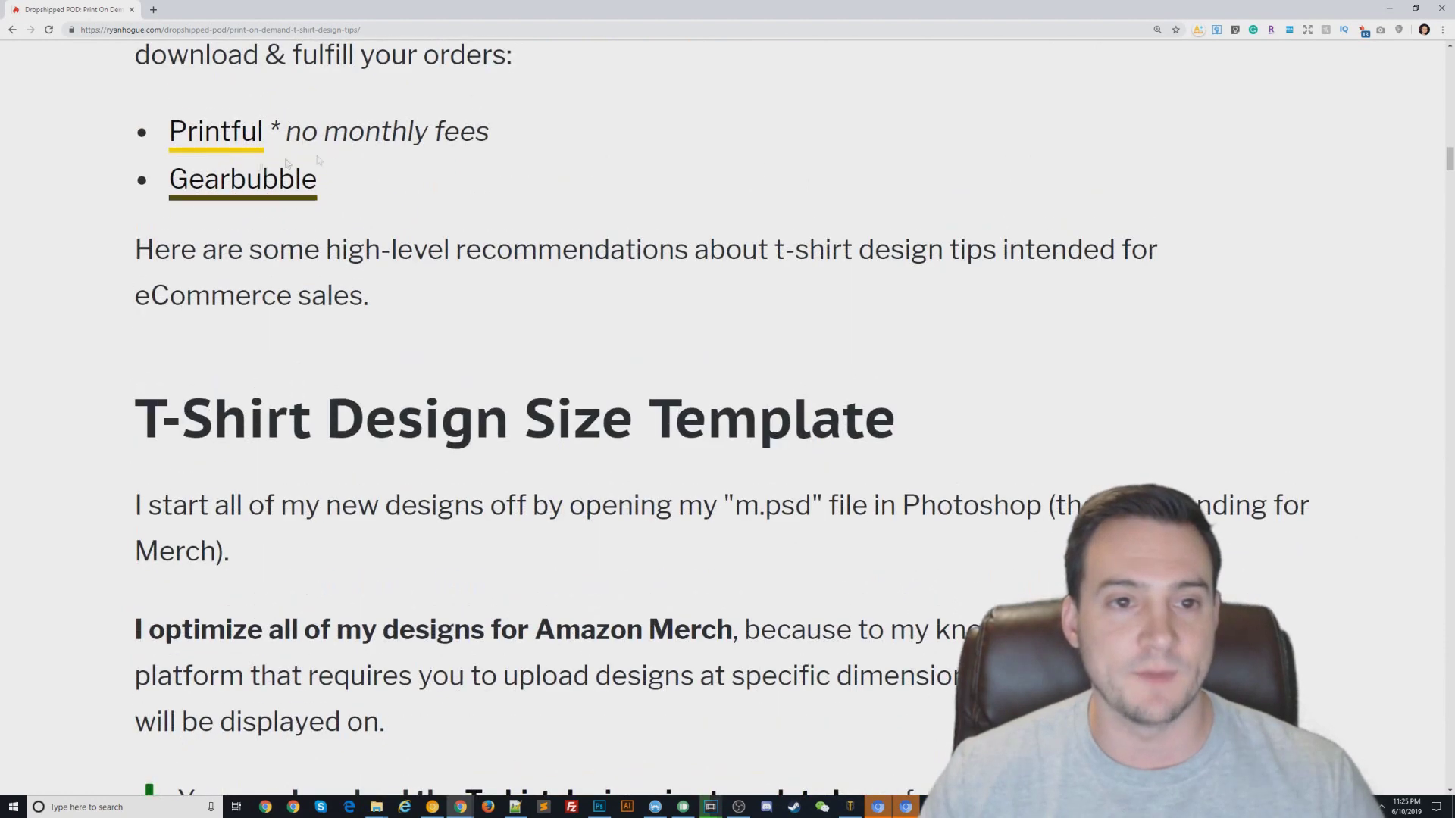
{"action": "left_click_drag", "start_coordinate": [507, 137], "coordinate": [168, 136]}
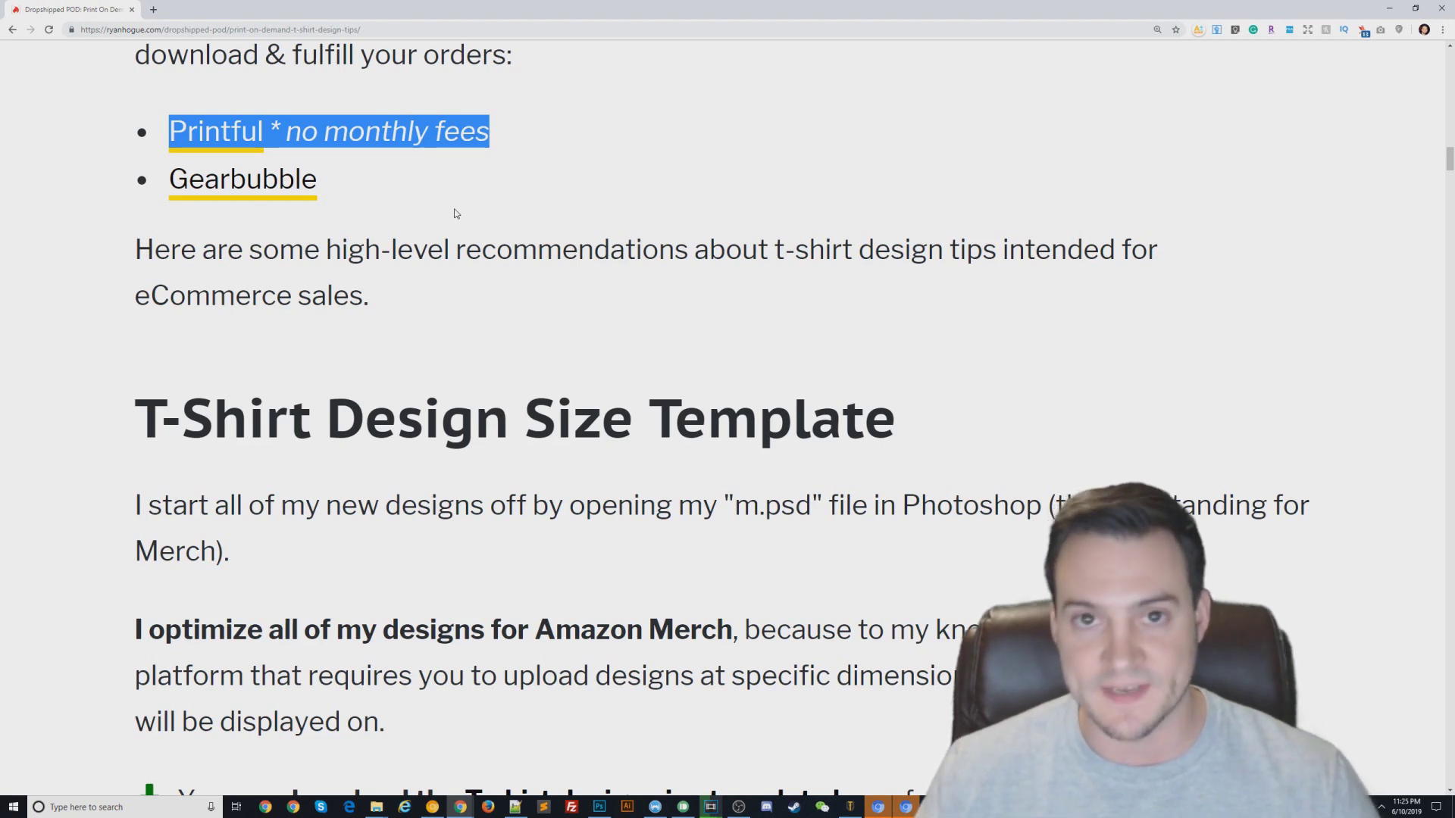
{"action": "left_click", "coordinate": [419, 202]}
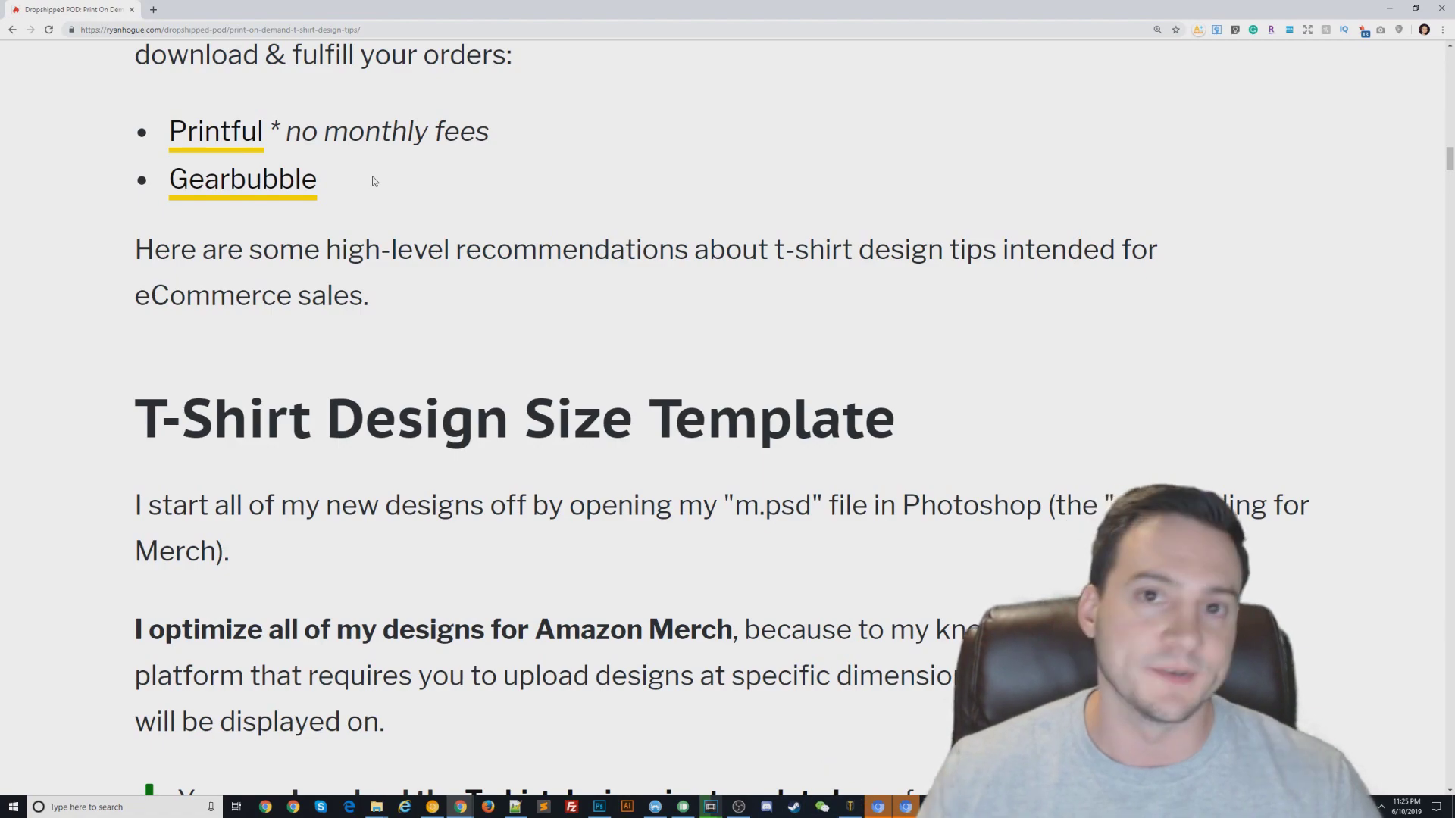
Step: Highlight the T-Shirt Design Size Template heading and bring m.psd forward in Photoshop
{"action": "scroll", "coordinate": [687, 393], "scroll_direction": "down", "scroll_amount": 4}
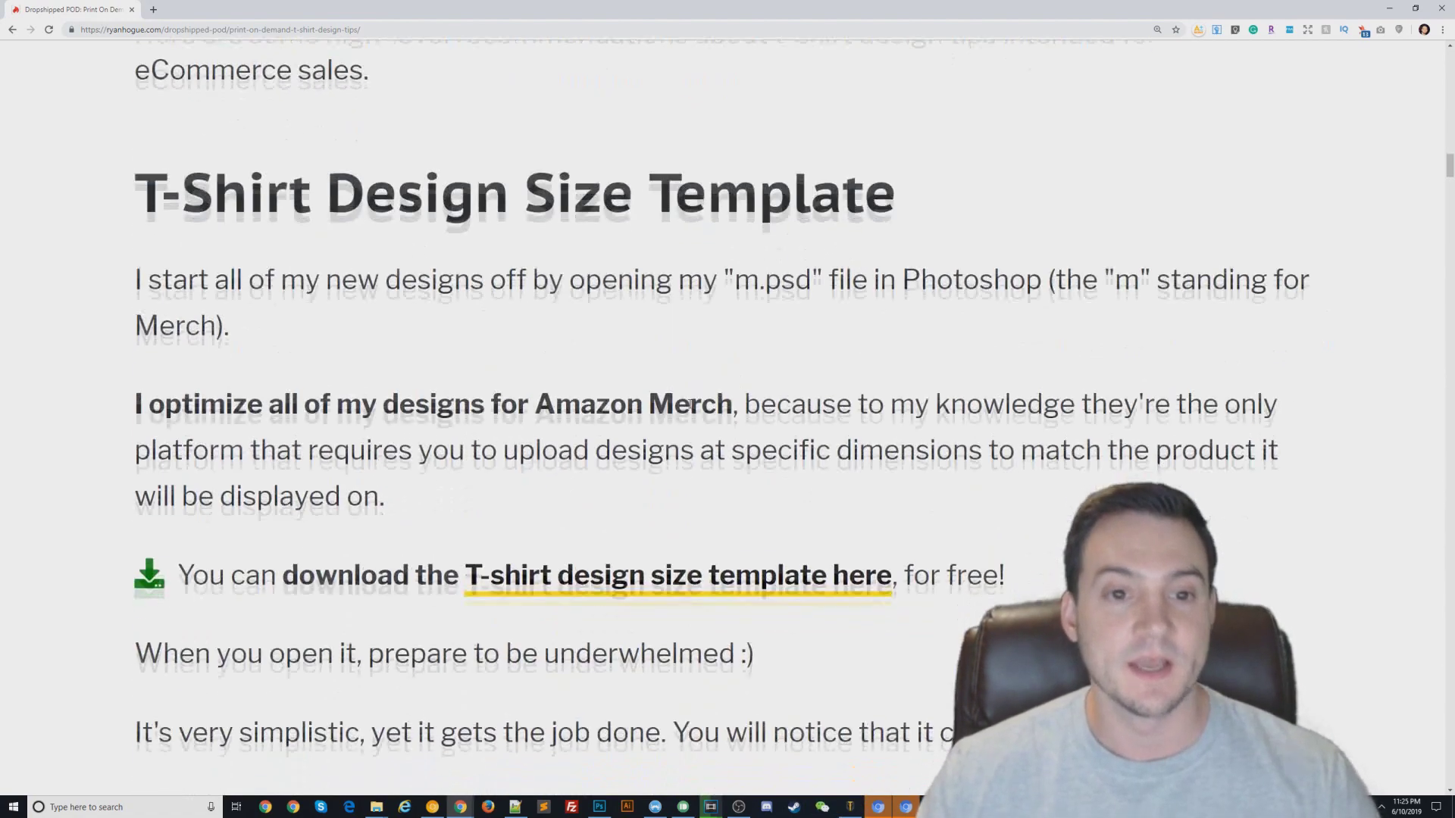
{"action": "scroll", "coordinate": [686, 393], "scroll_direction": "down", "scroll_amount": 1}
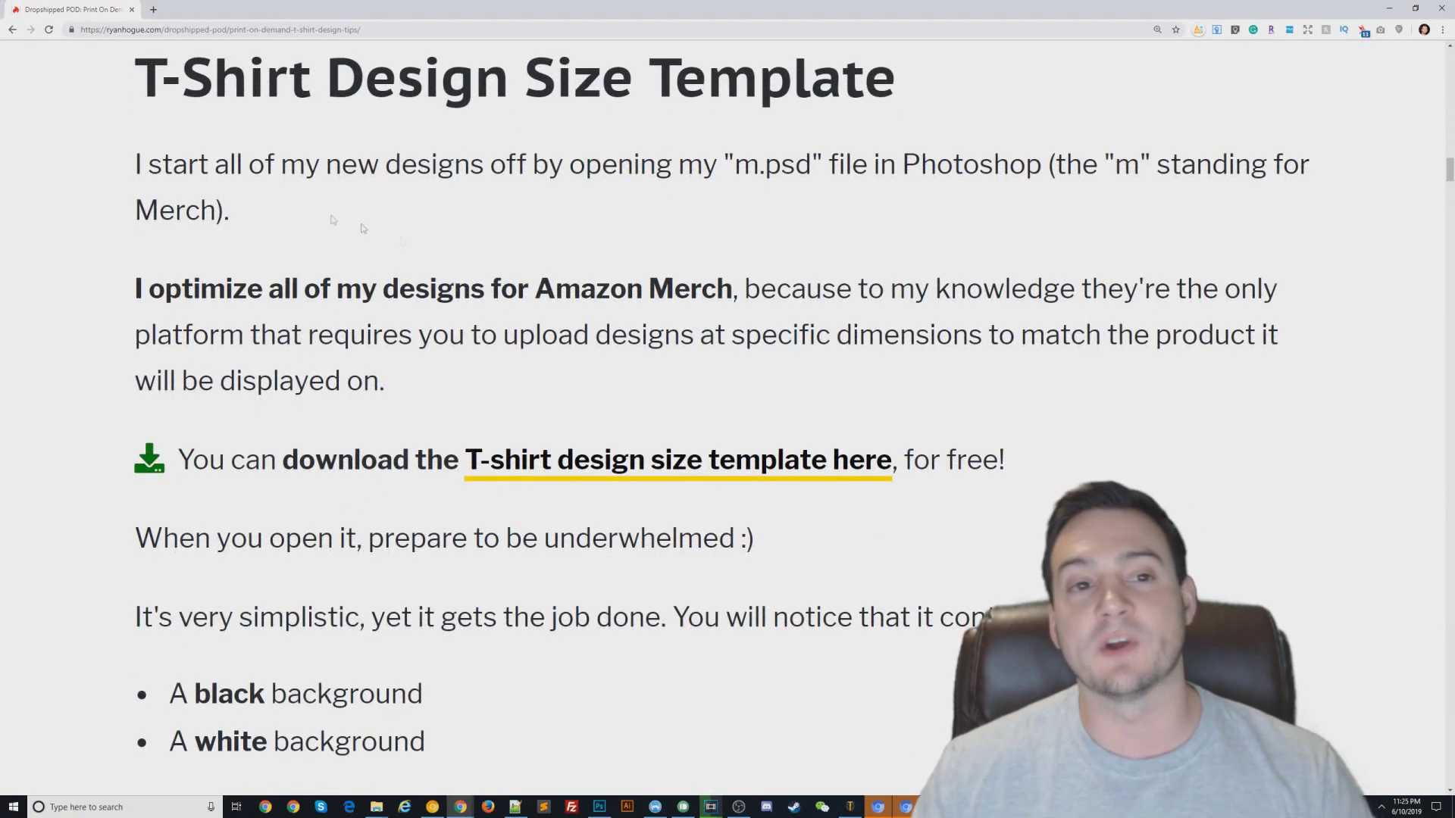
{"action": "left_click_drag", "start_coordinate": [145, 73], "coordinate": [898, 106]}
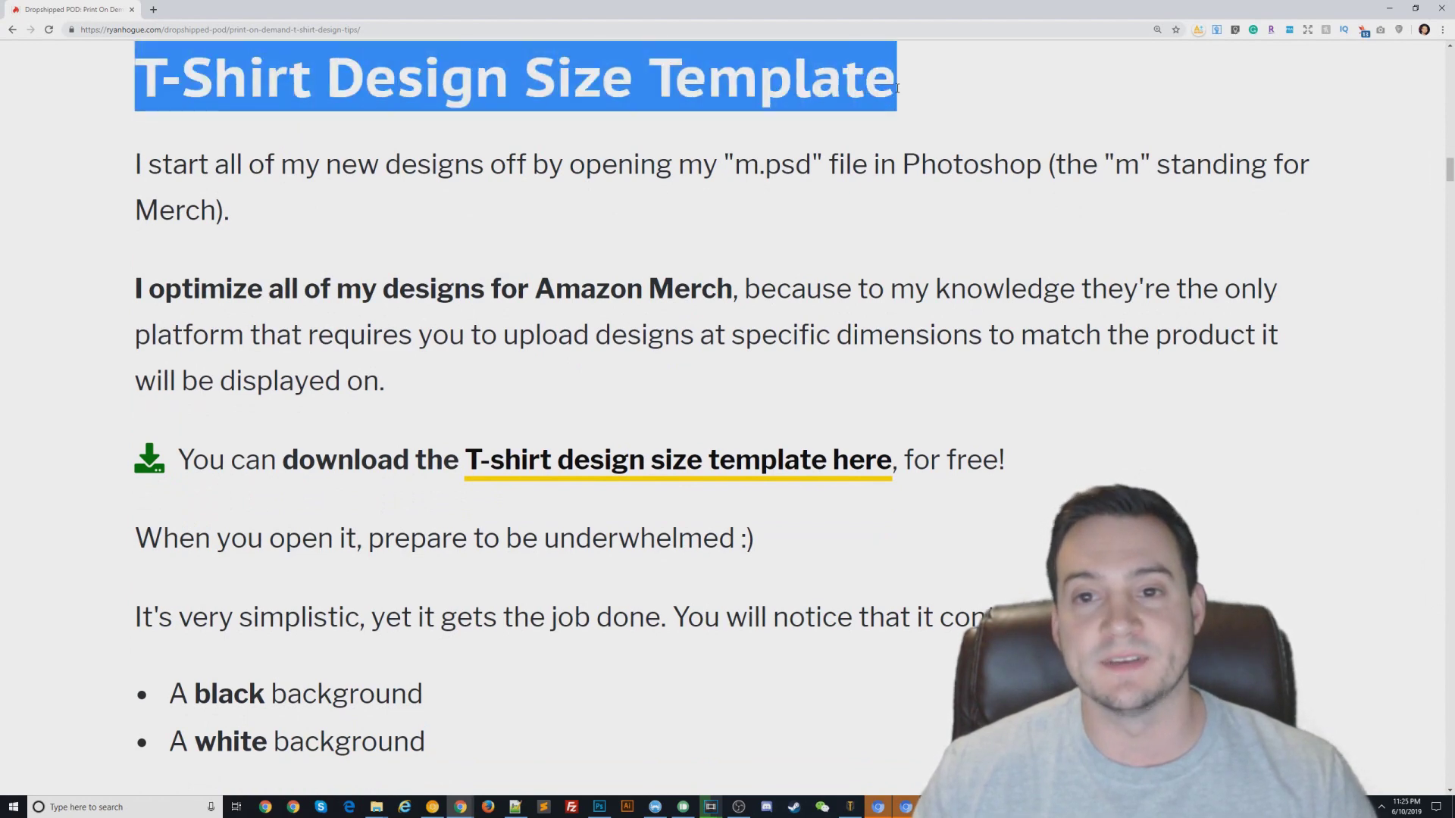
{"action": "left_click", "coordinate": [900, 110]}
{"action": "left_click", "coordinate": [599, 807]}
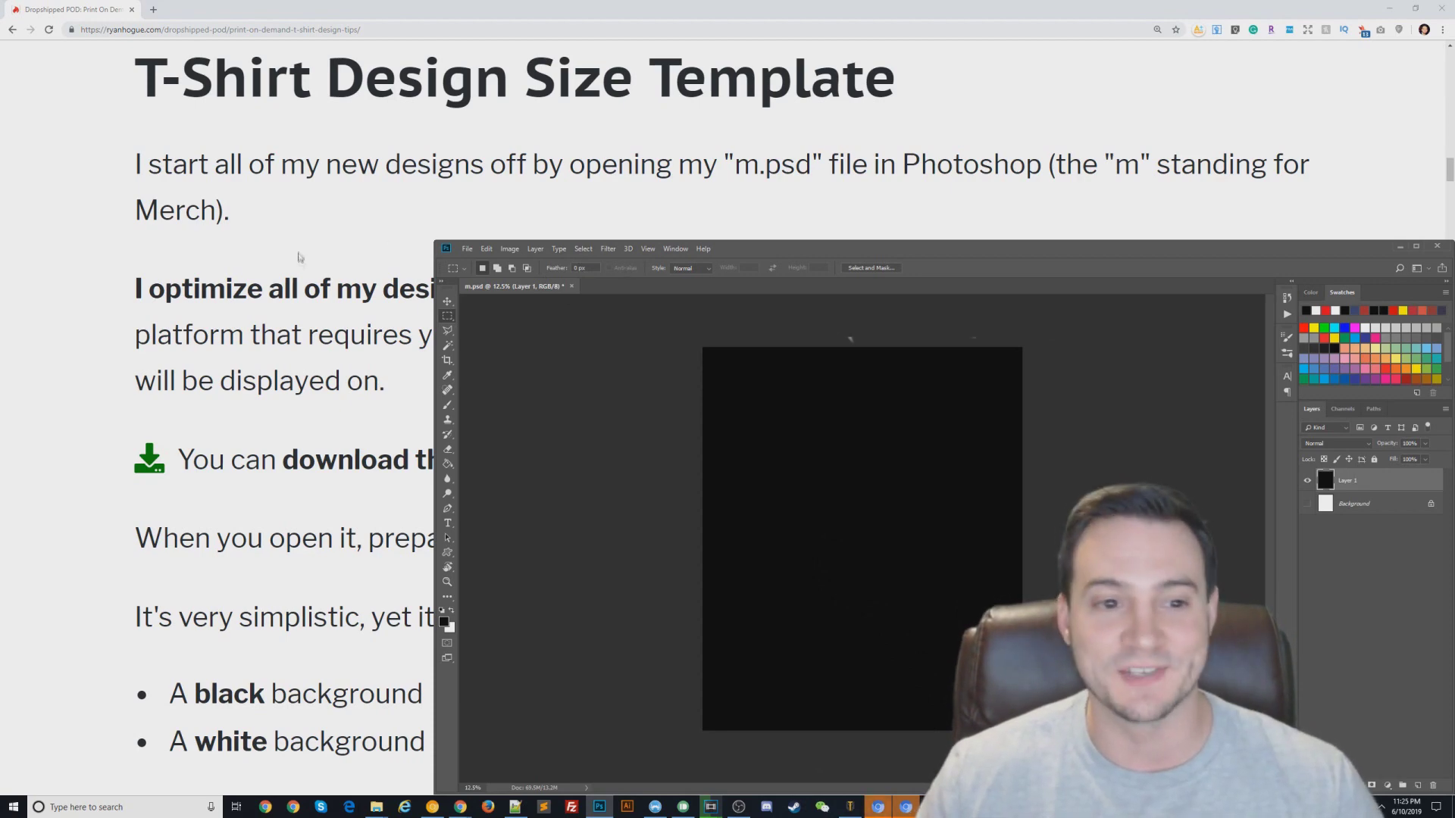
Step: Download the article's free T-shirt design size template, then return to m.psd
{"action": "left_click", "coordinate": [250, 378]}
{"action": "scroll", "coordinate": [250, 378], "scroll_direction": "down", "scroll_amount": 1}
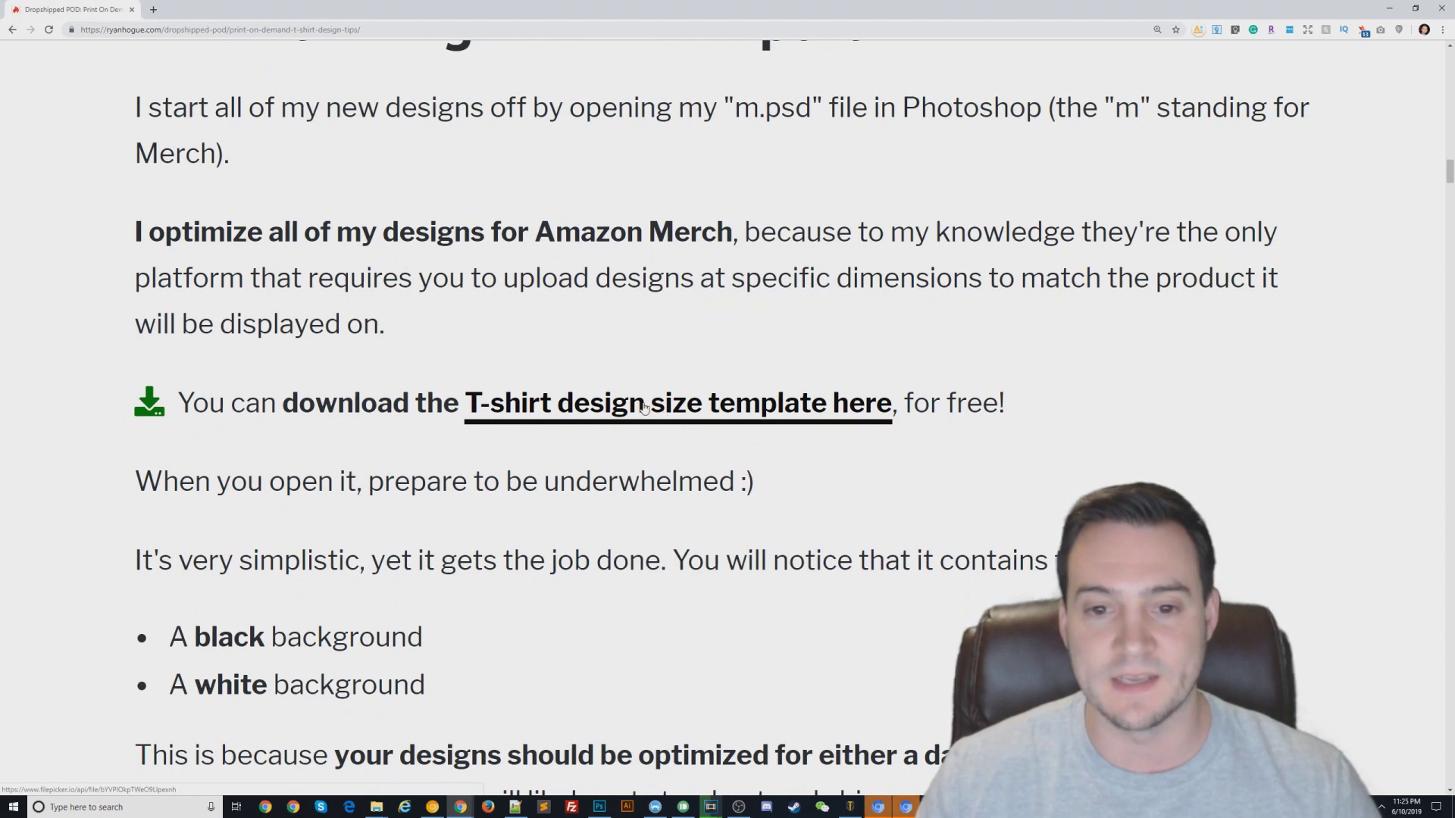
{"action": "left_click", "coordinate": [643, 407]}
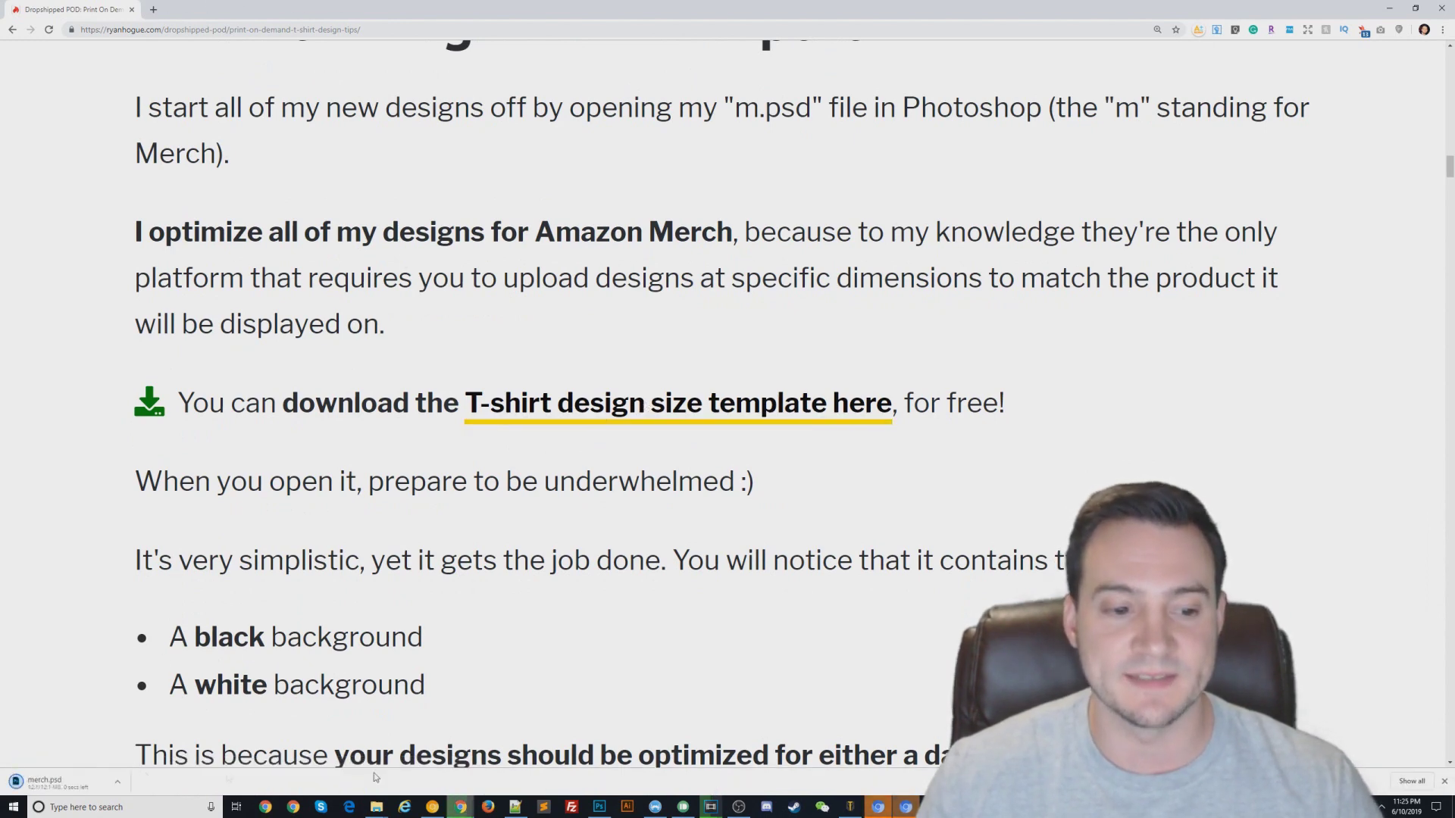
{"action": "left_click", "coordinate": [1444, 781]}
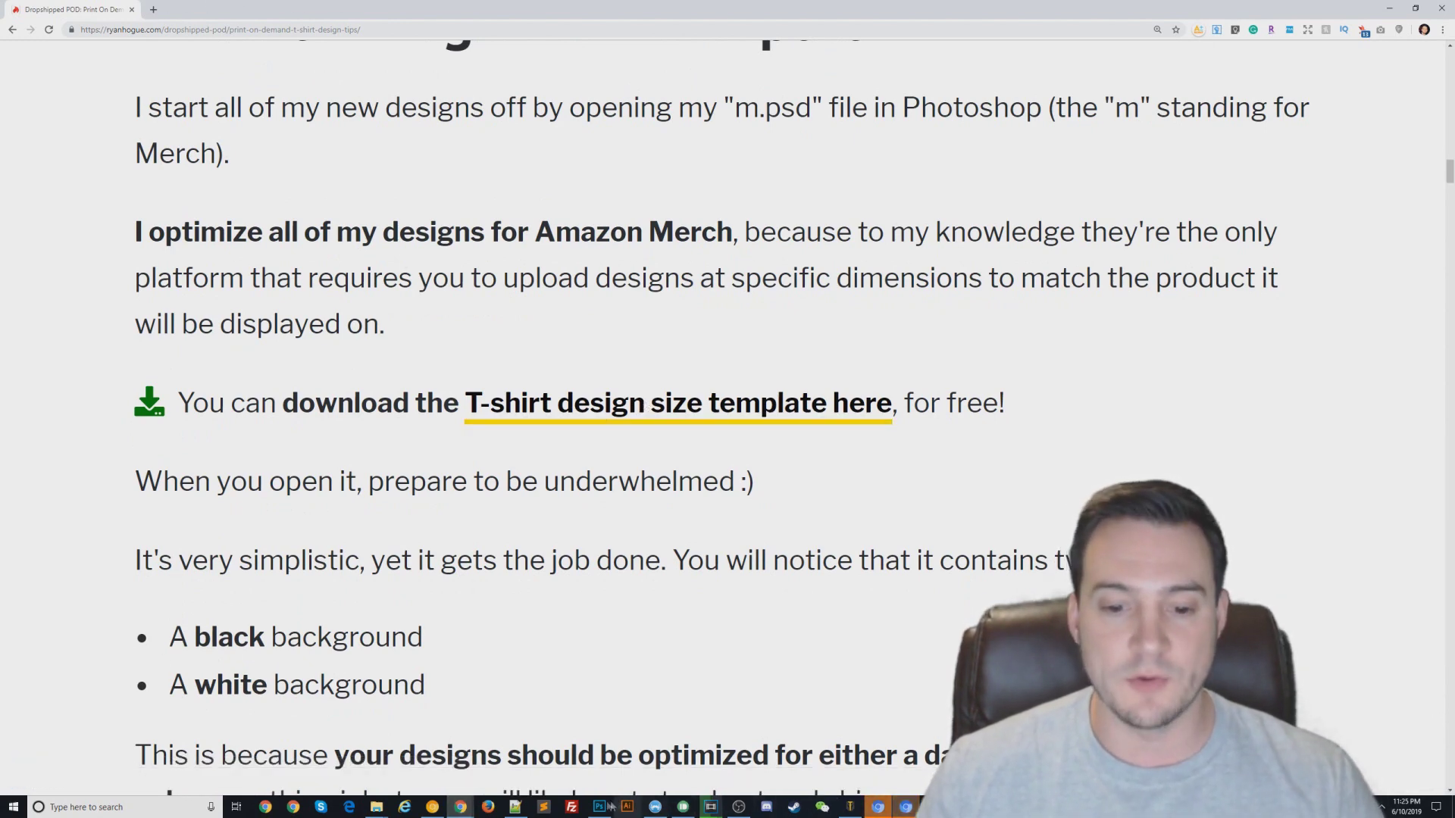
{"action": "left_click", "coordinate": [599, 807]}
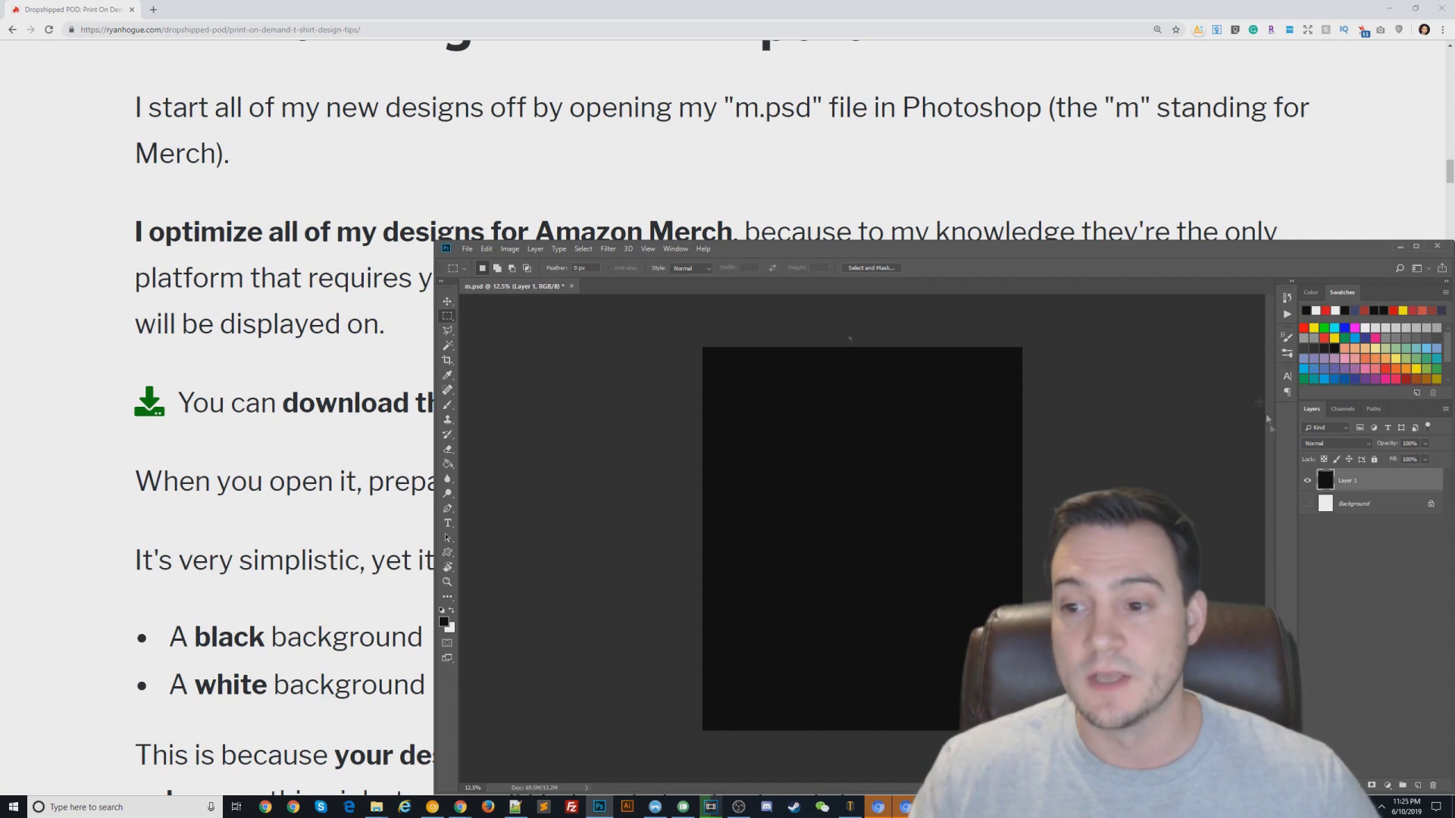
Step: Preview the white Background by toggling Layer 1, leave the canvas black, and pick the Type tool
{"action": "left_click", "coordinate": [1307, 482]}
{"action": "left_click", "coordinate": [1307, 504]}
{"action": "left_click", "coordinate": [1306, 481]}
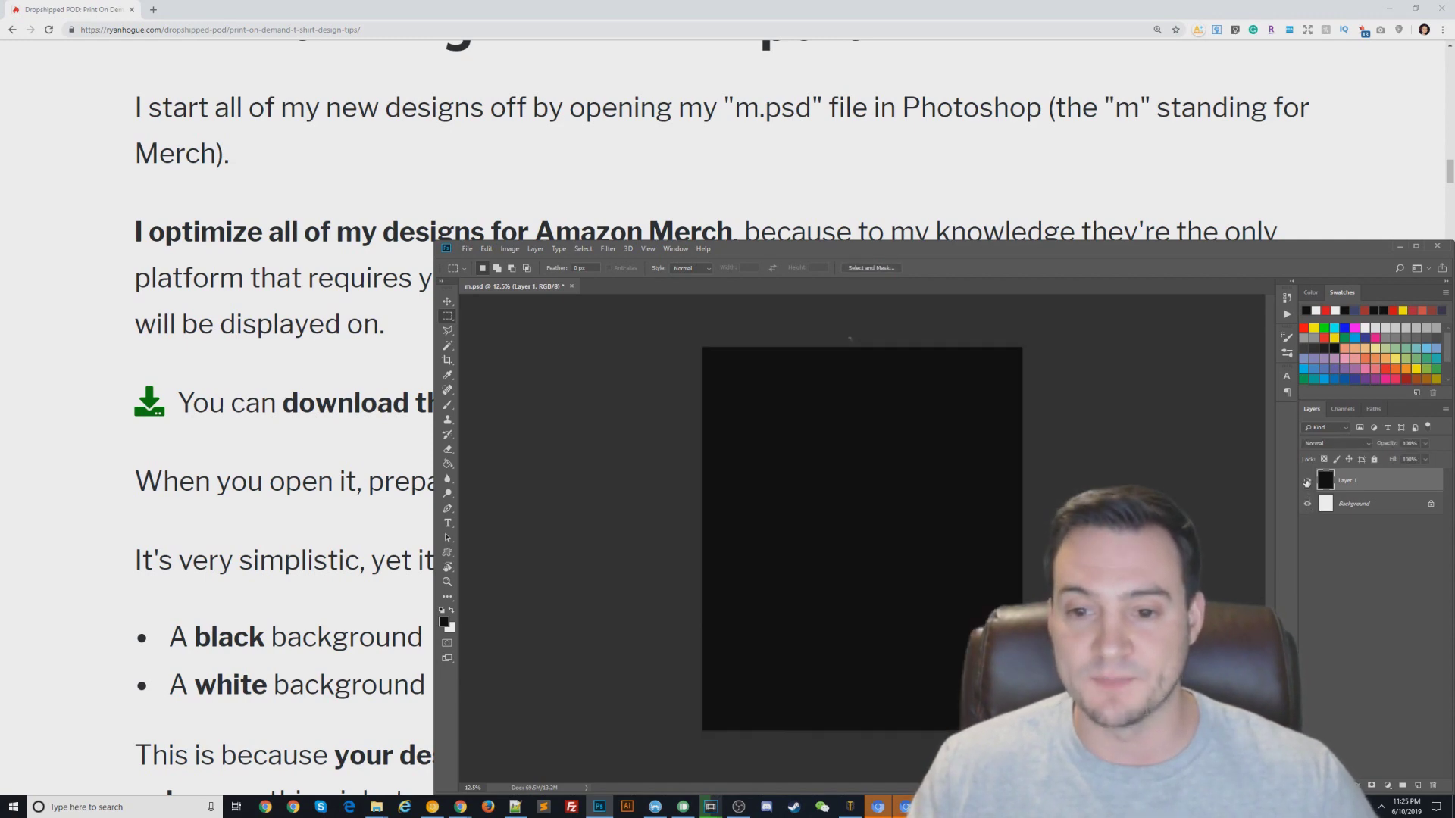
{"action": "left_click", "coordinate": [1307, 482]}
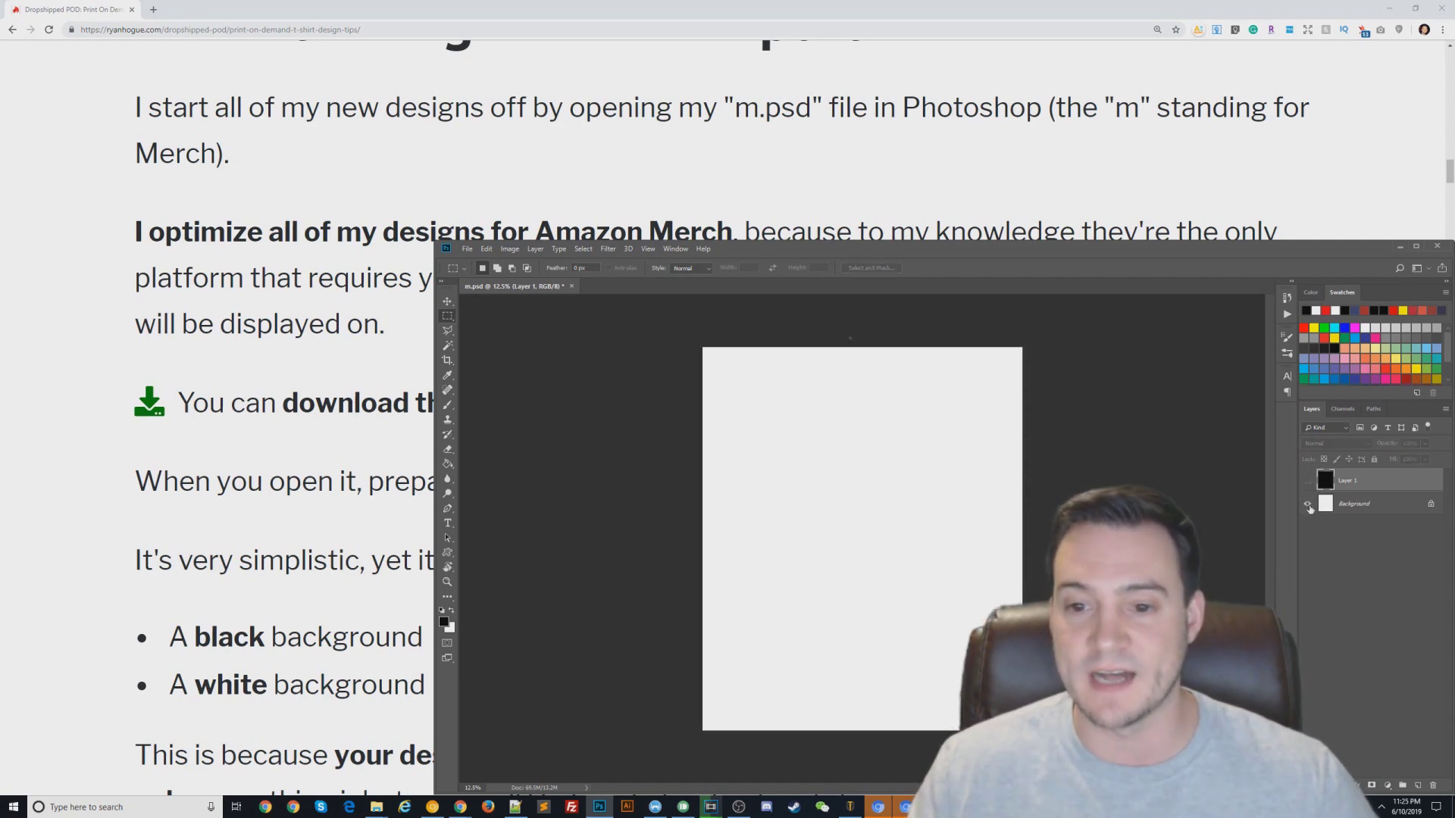
{"action": "left_click", "coordinate": [1307, 481]}
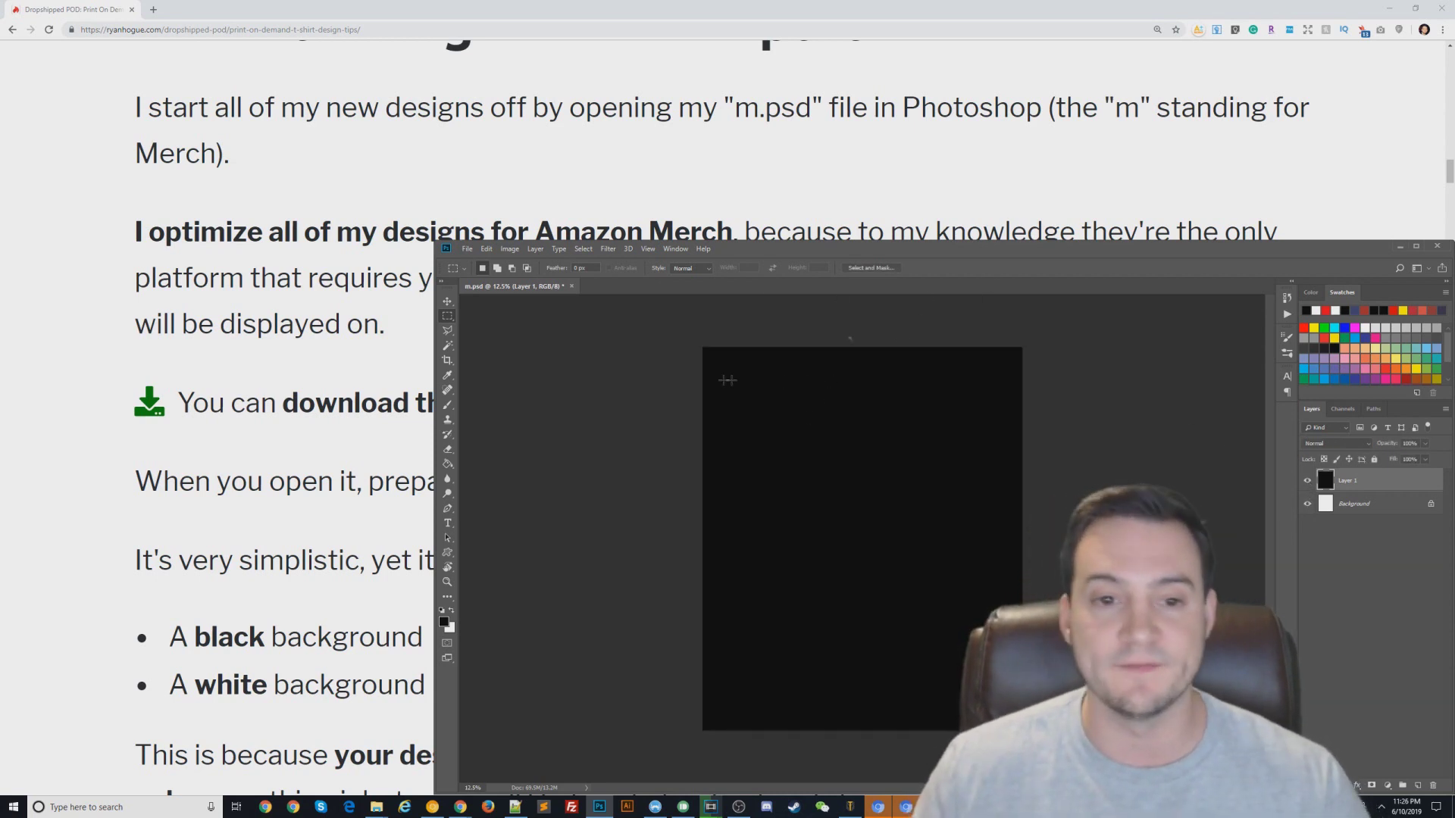
{"action": "key", "text": "t"}
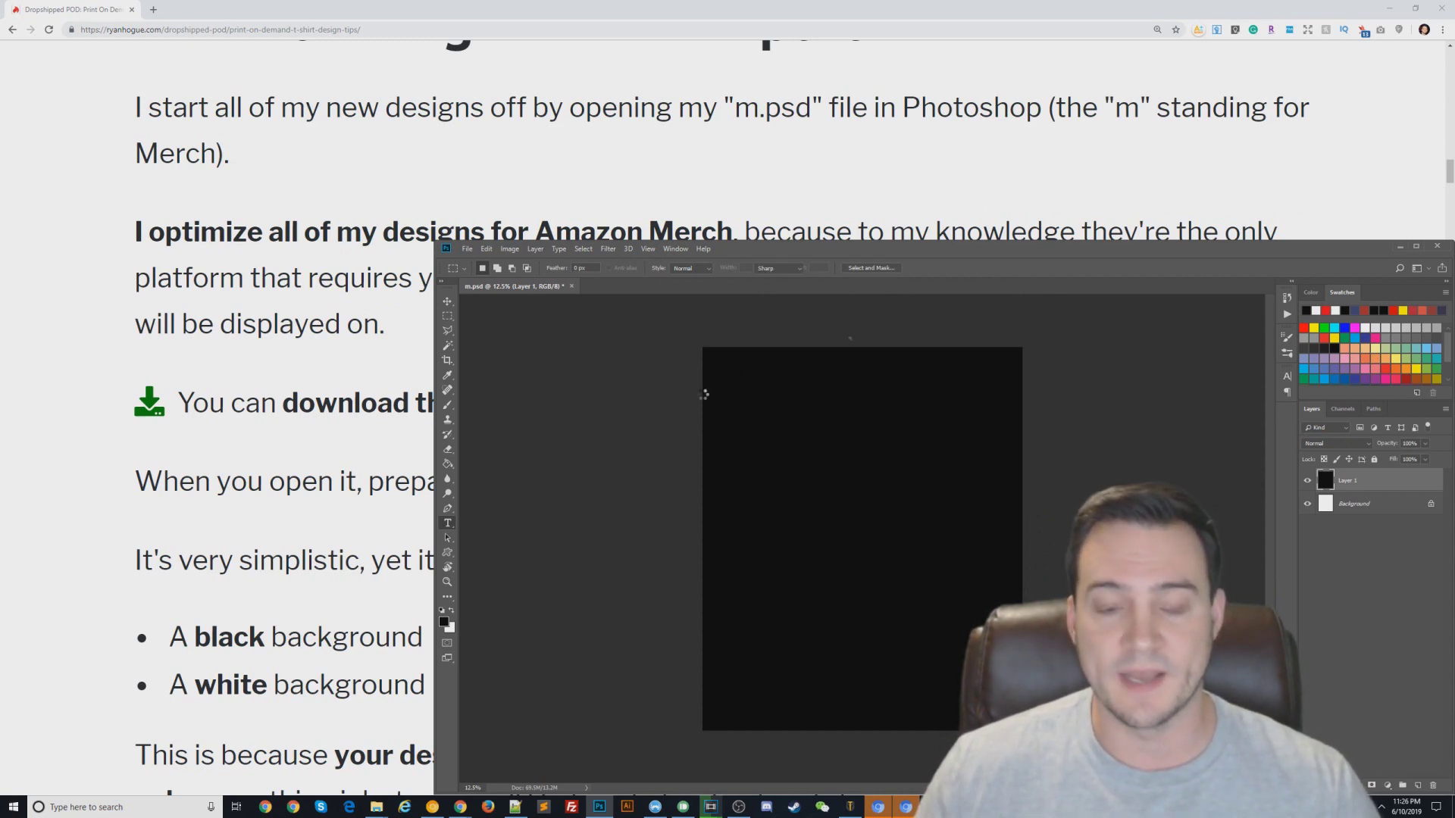
Step: Add white two-line 'HUG DEALER' text across the upper canvas and nudge it slightly higher
{"action": "left_click_drag", "start_coordinate": [703, 396], "coordinate": [1022, 570]}
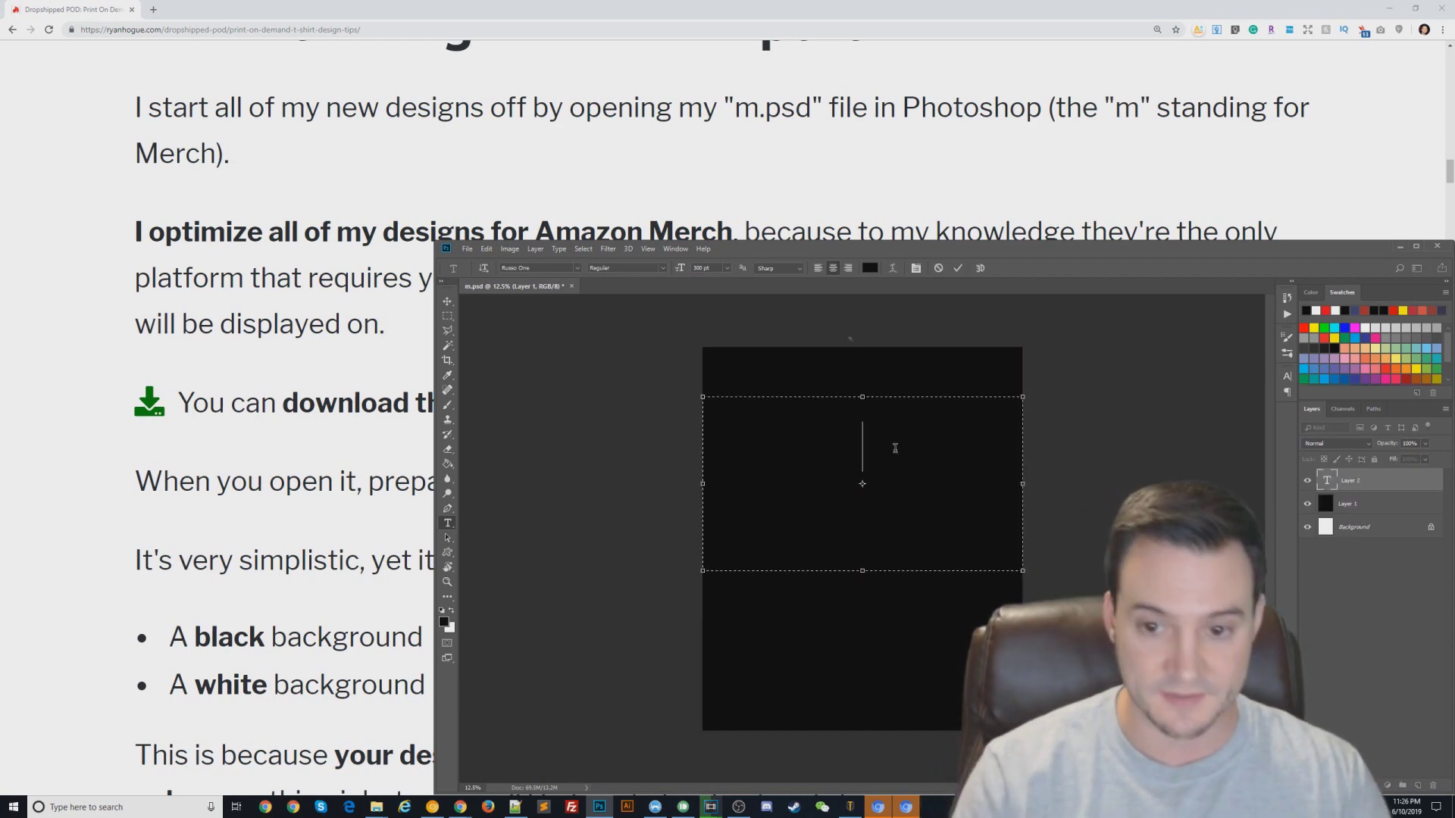
{"action": "type", "text": "text"}
{"action": "key", "text": "ctrl+a"}
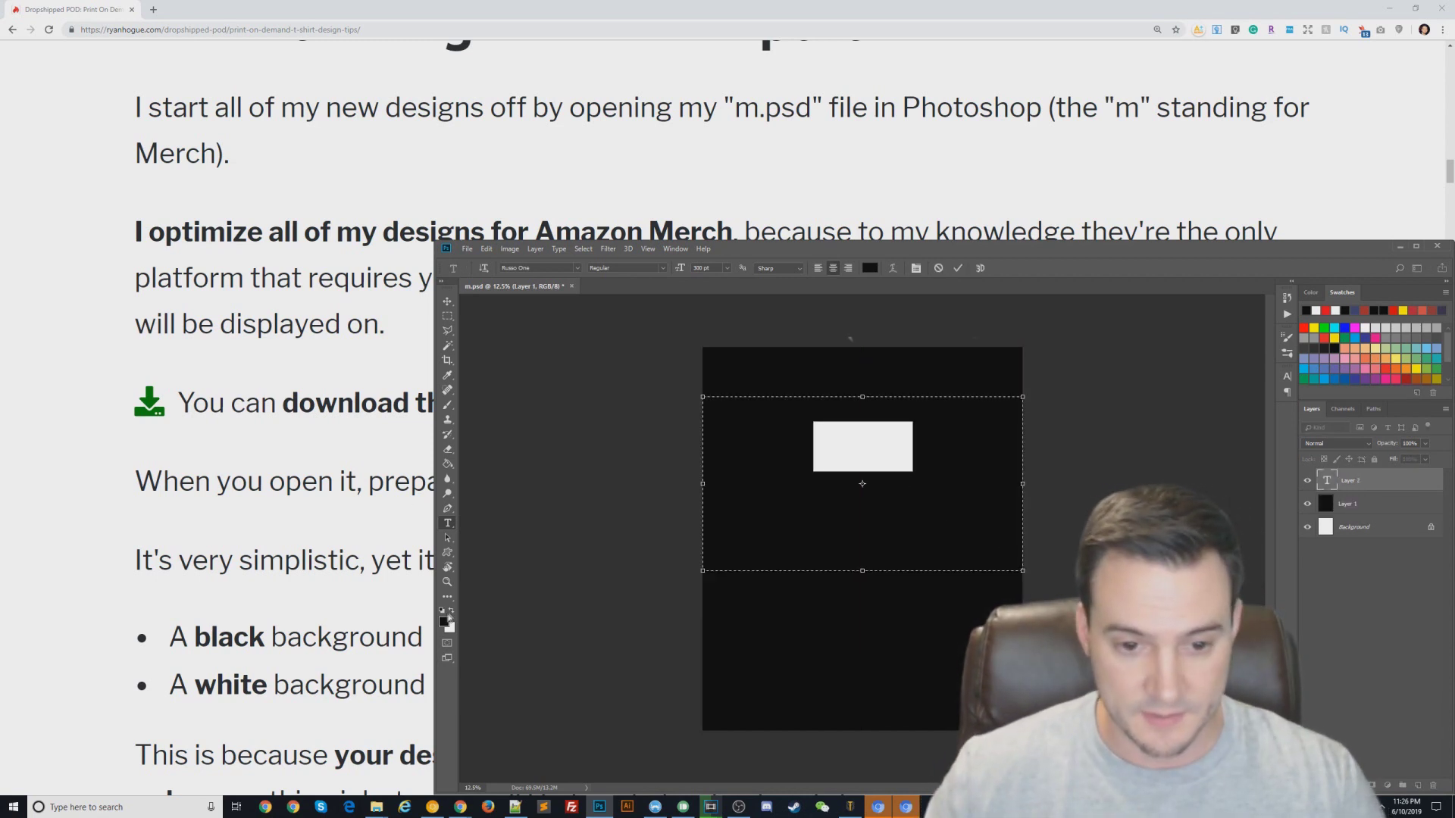
{"action": "left_click", "coordinate": [451, 611]}
{"action": "type", "text": "HUG "}
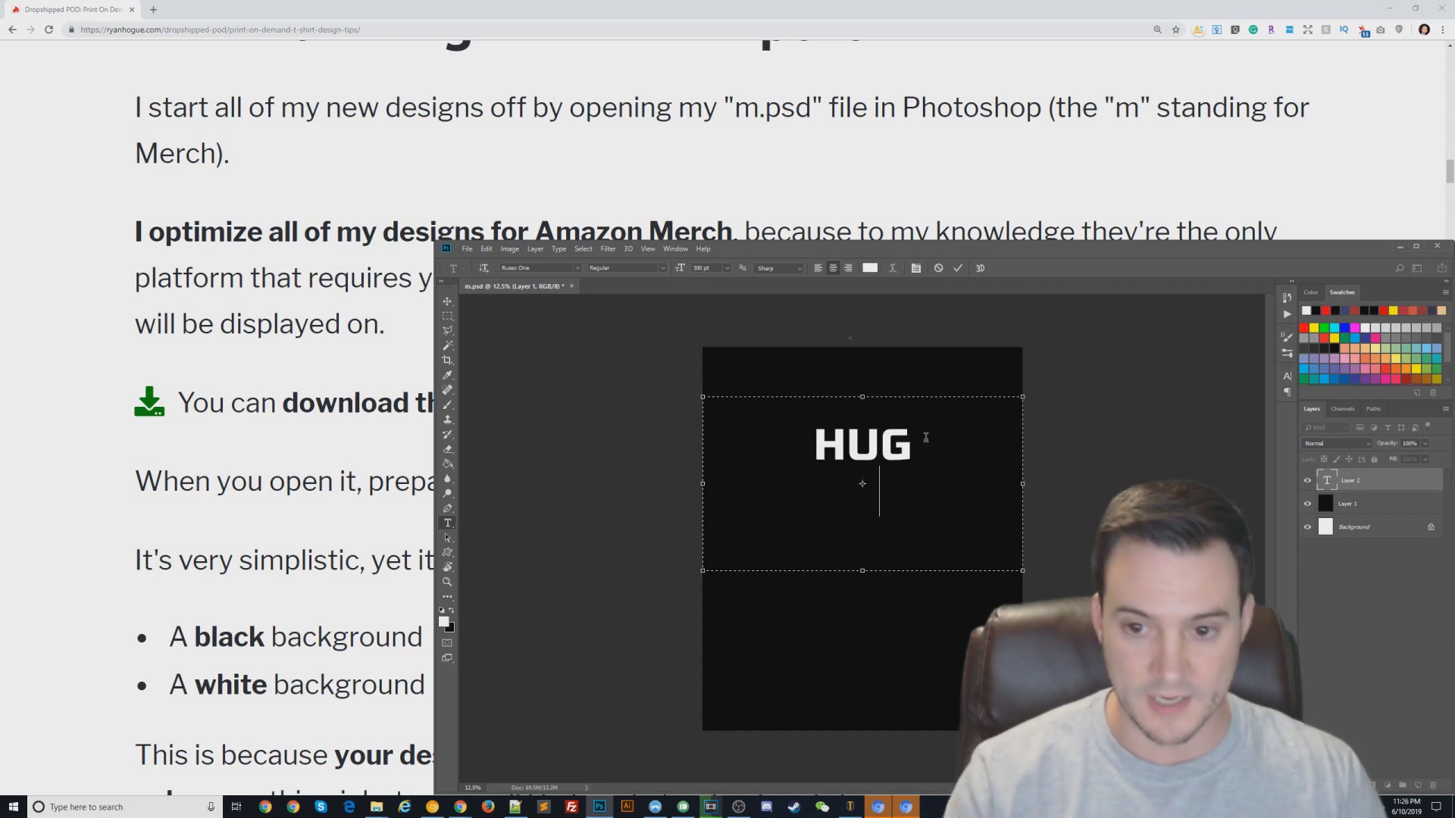
{"action": "type", "text": "DEALER"}
{"action": "left_click", "coordinate": [447, 301]}
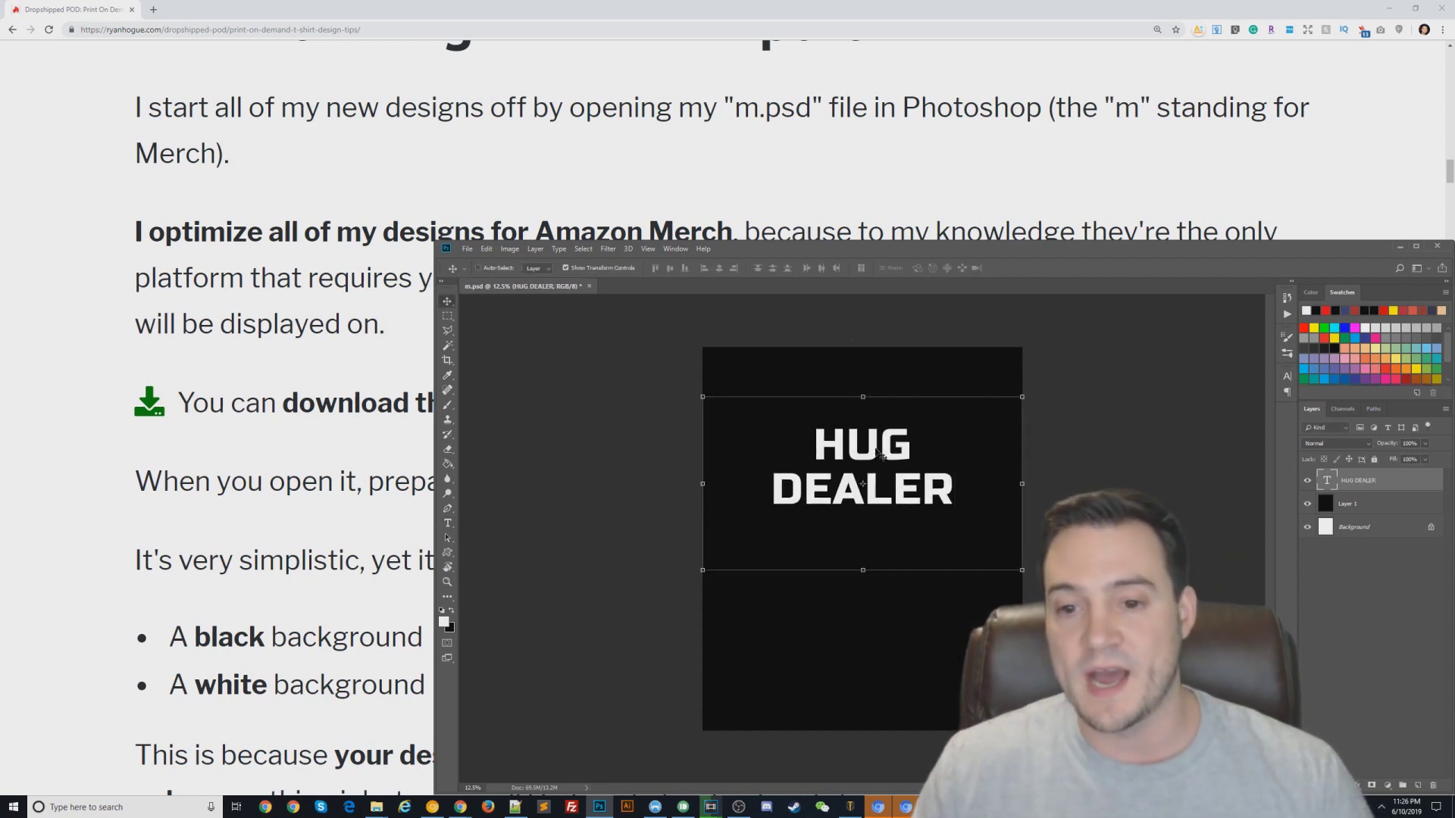
{"action": "left_click_drag", "start_coordinate": [878, 453], "coordinate": [887, 445]}
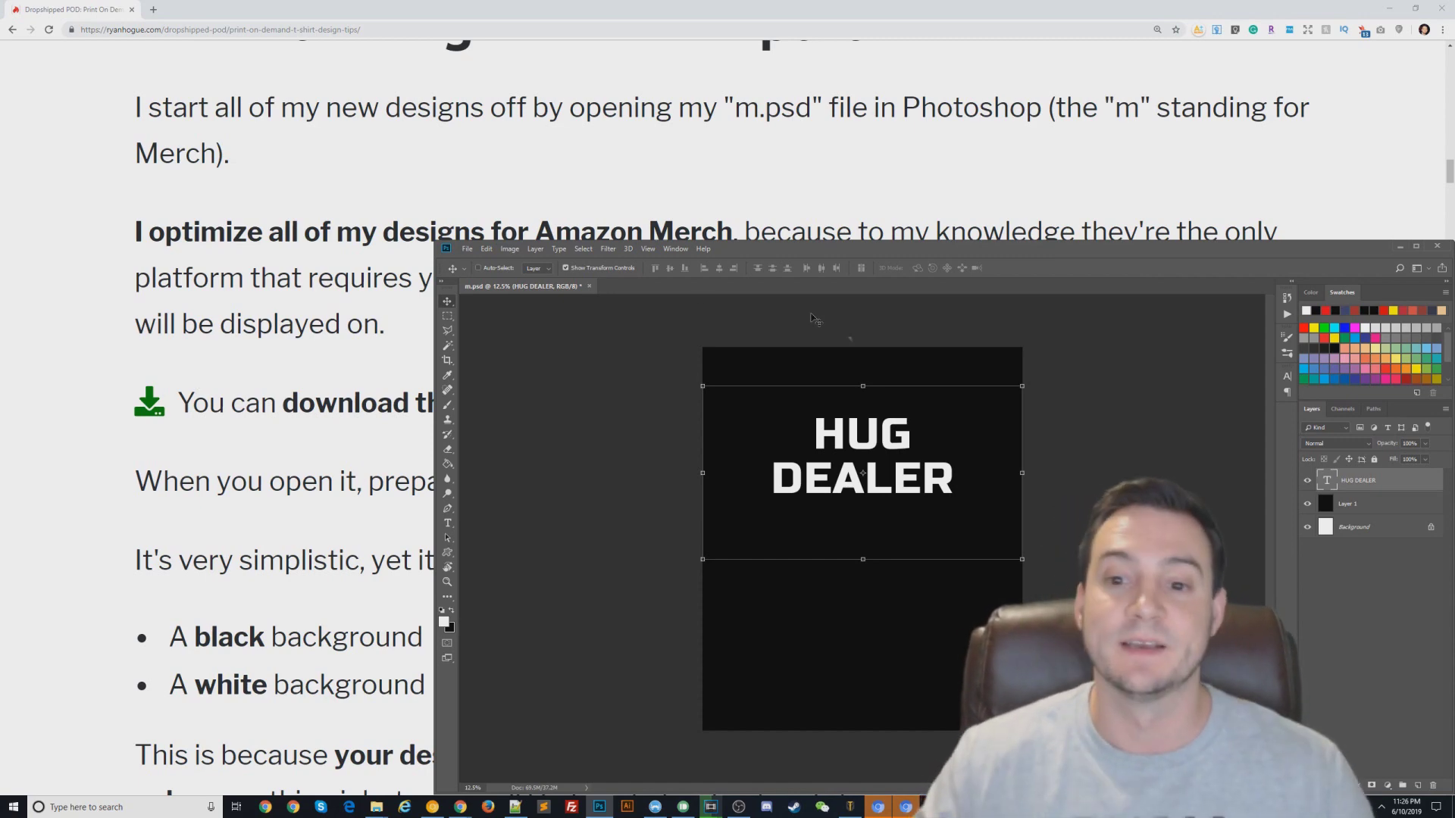
Step: Merge the HUG DEALER text layer into a new empty Layer 2
{"action": "left_click", "coordinate": [266, 364]}
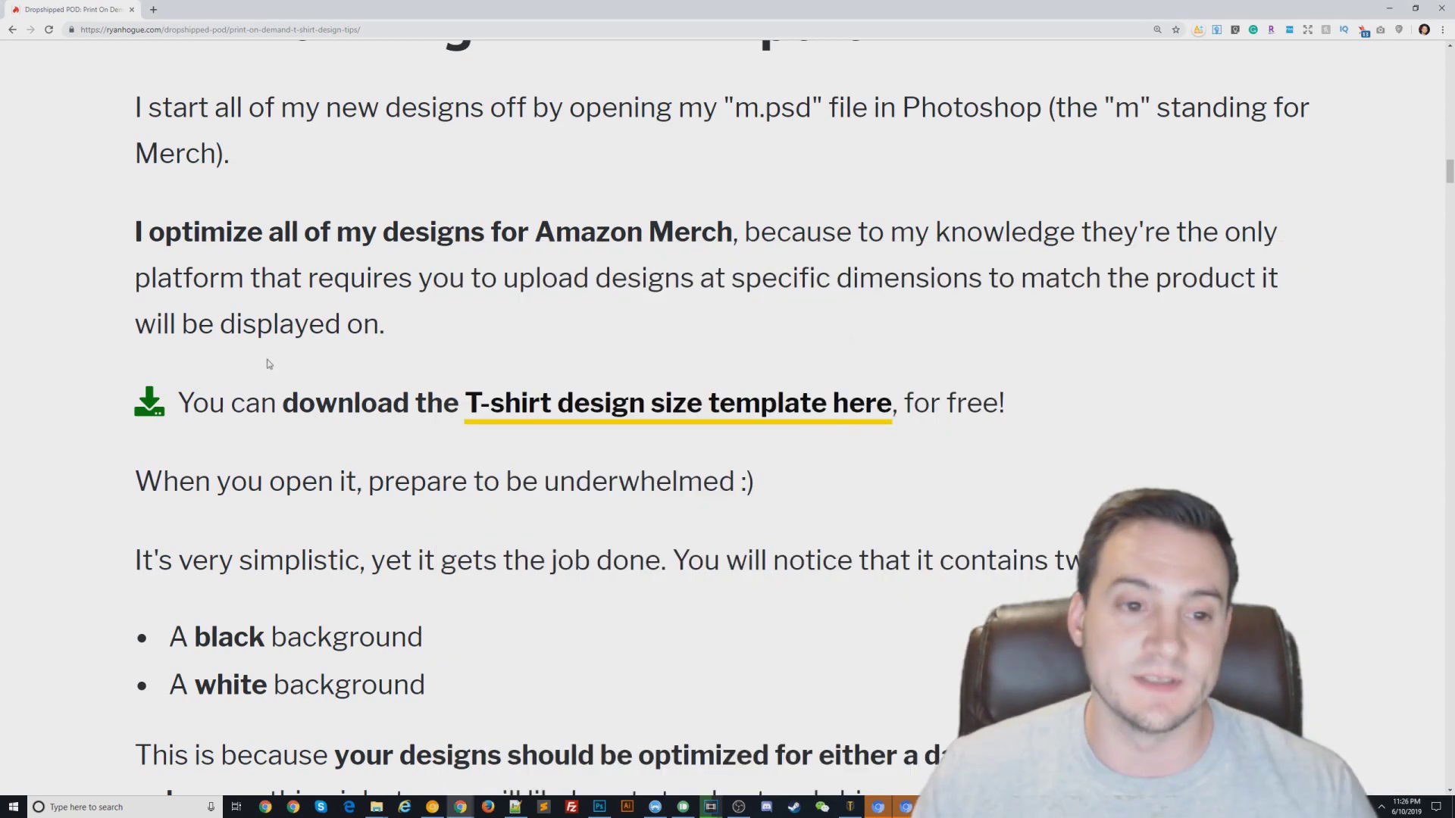
{"action": "scroll", "coordinate": [266, 363], "scroll_direction": "down", "scroll_amount": 3}
{"action": "key", "text": "alt+Tab"}
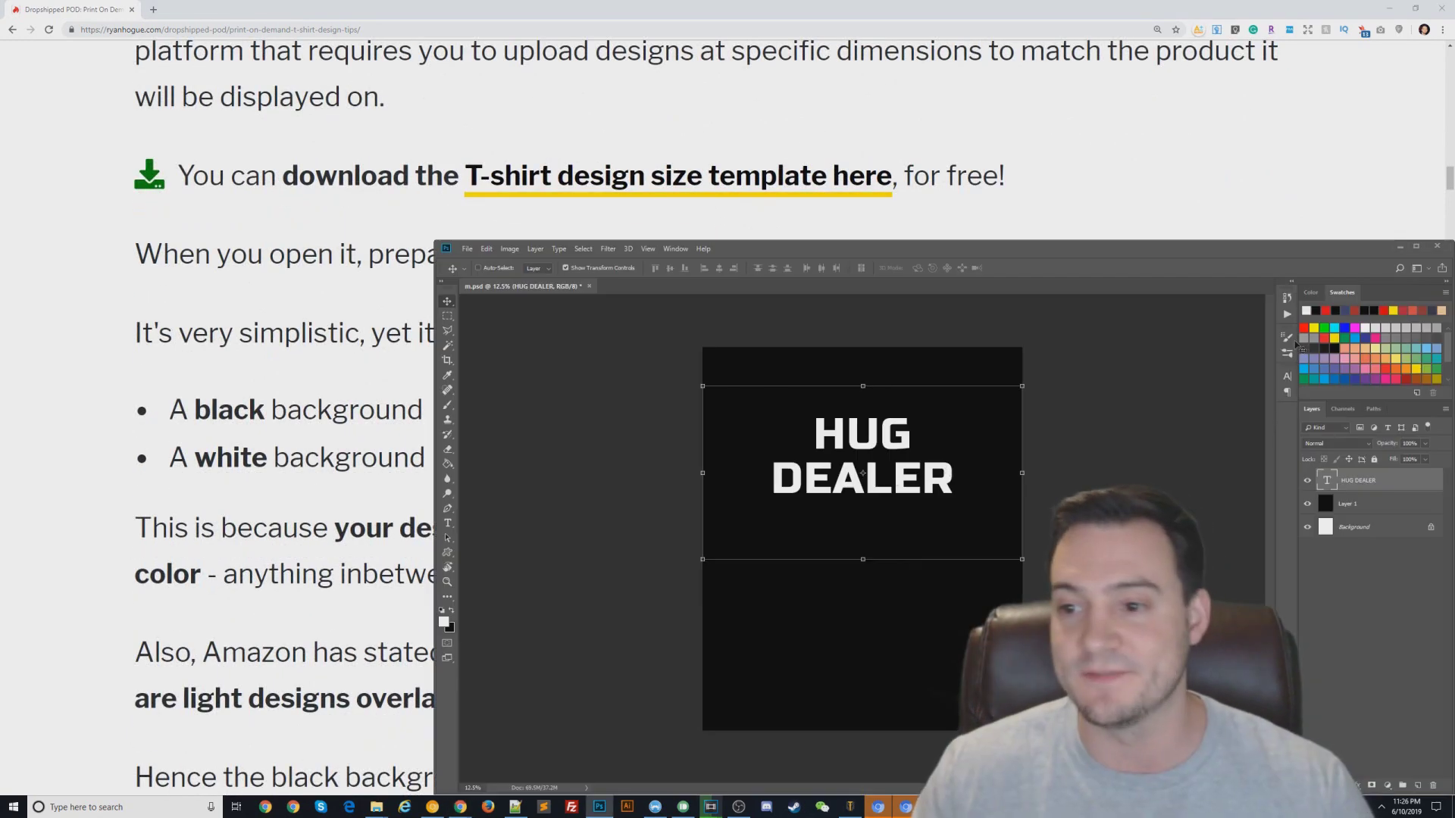
{"action": "left_click", "coordinate": [1417, 785]}
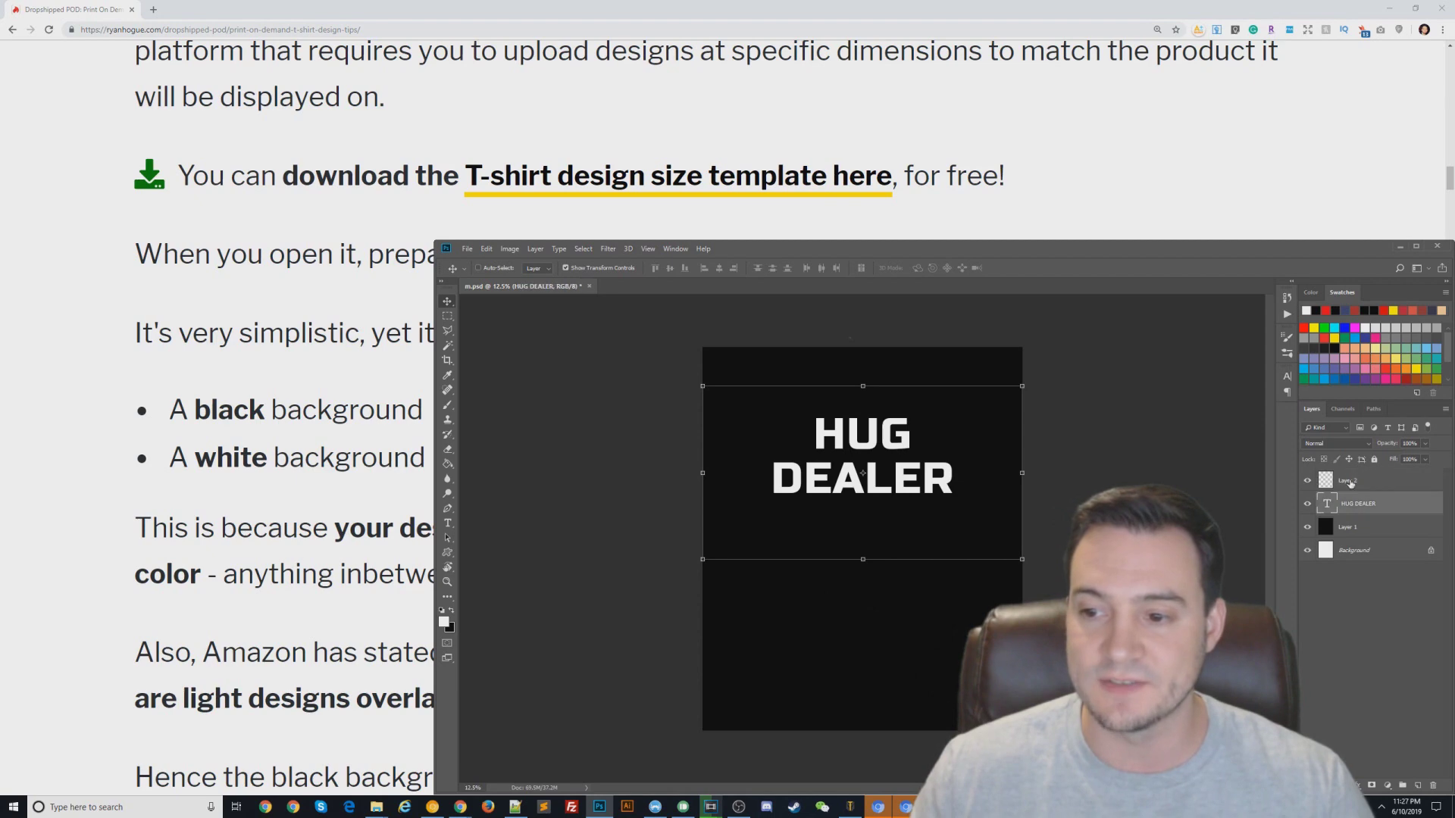
{"action": "left_click", "coordinate": [1349, 482], "text": "ctrl"}
{"action": "right_click", "coordinate": [1349, 482]}
{"action": "left_click", "coordinate": [1337, 335]}
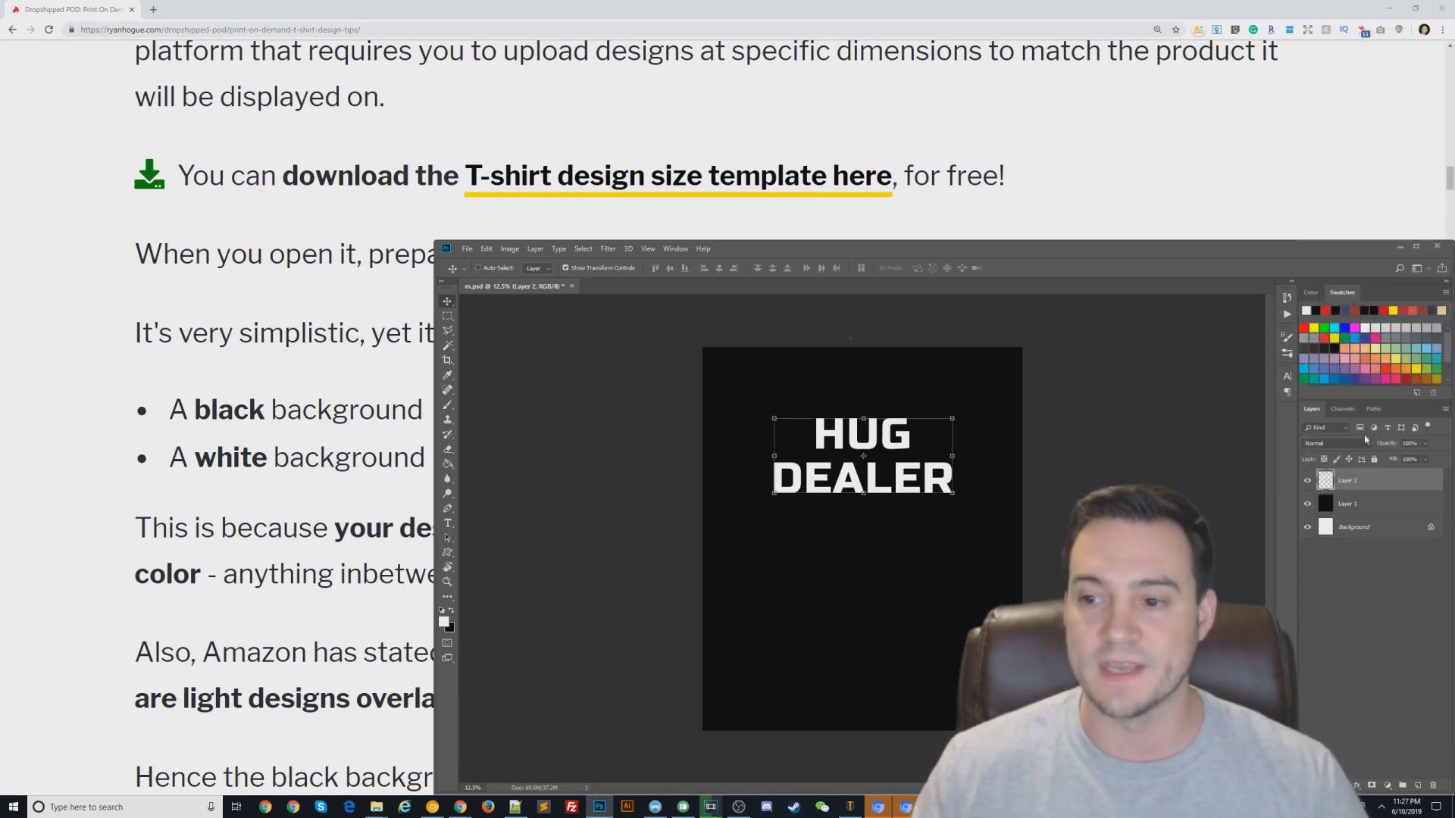
Step: Select the Alpha 1 grunge texture with Color Range and delete it from the lettering
{"action": "left_click", "coordinate": [1343, 410]}
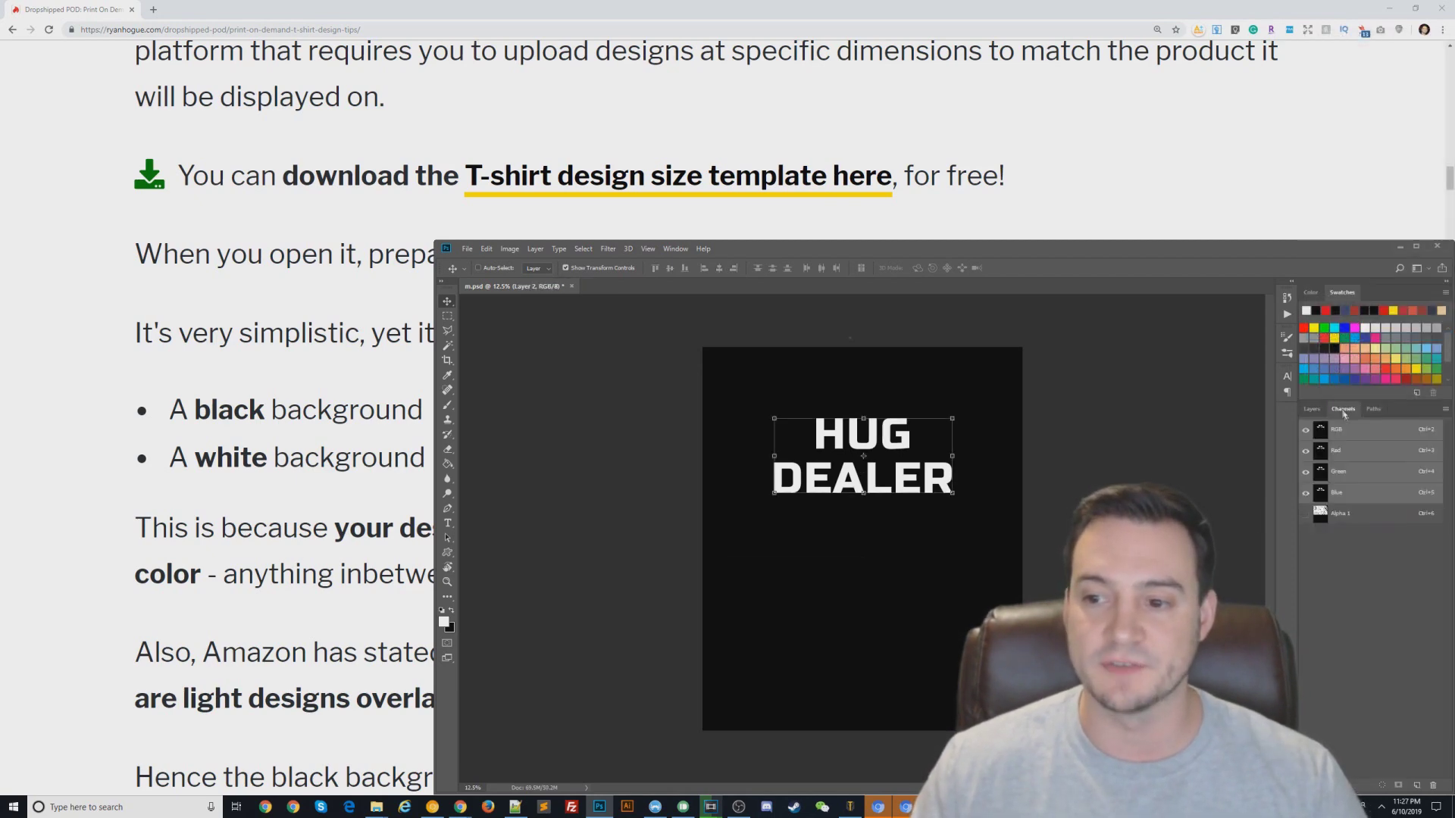
{"action": "left_click", "coordinate": [1340, 515]}
{"action": "left_click", "coordinate": [581, 249]}
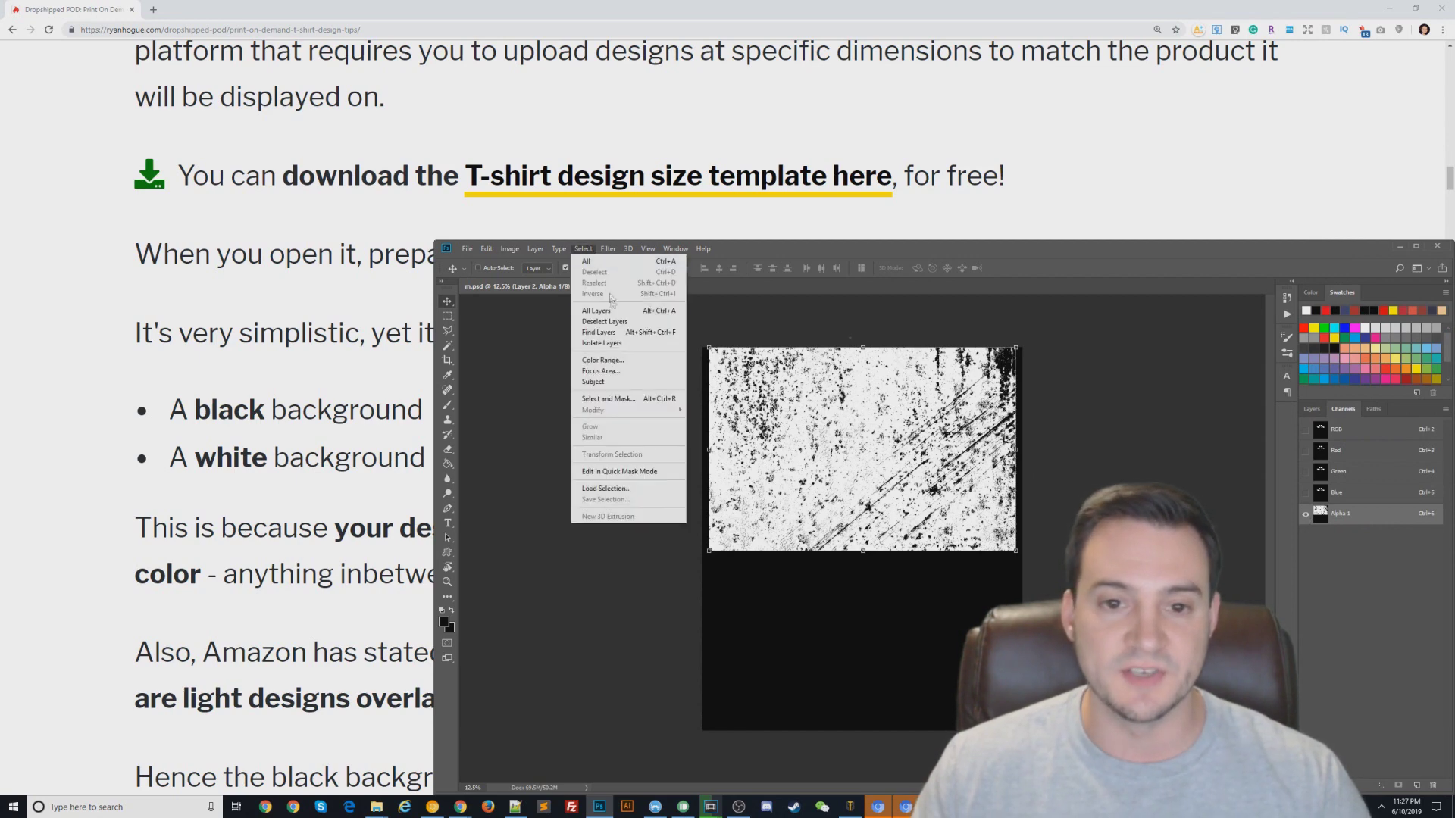
{"action": "left_click", "coordinate": [603, 364]}
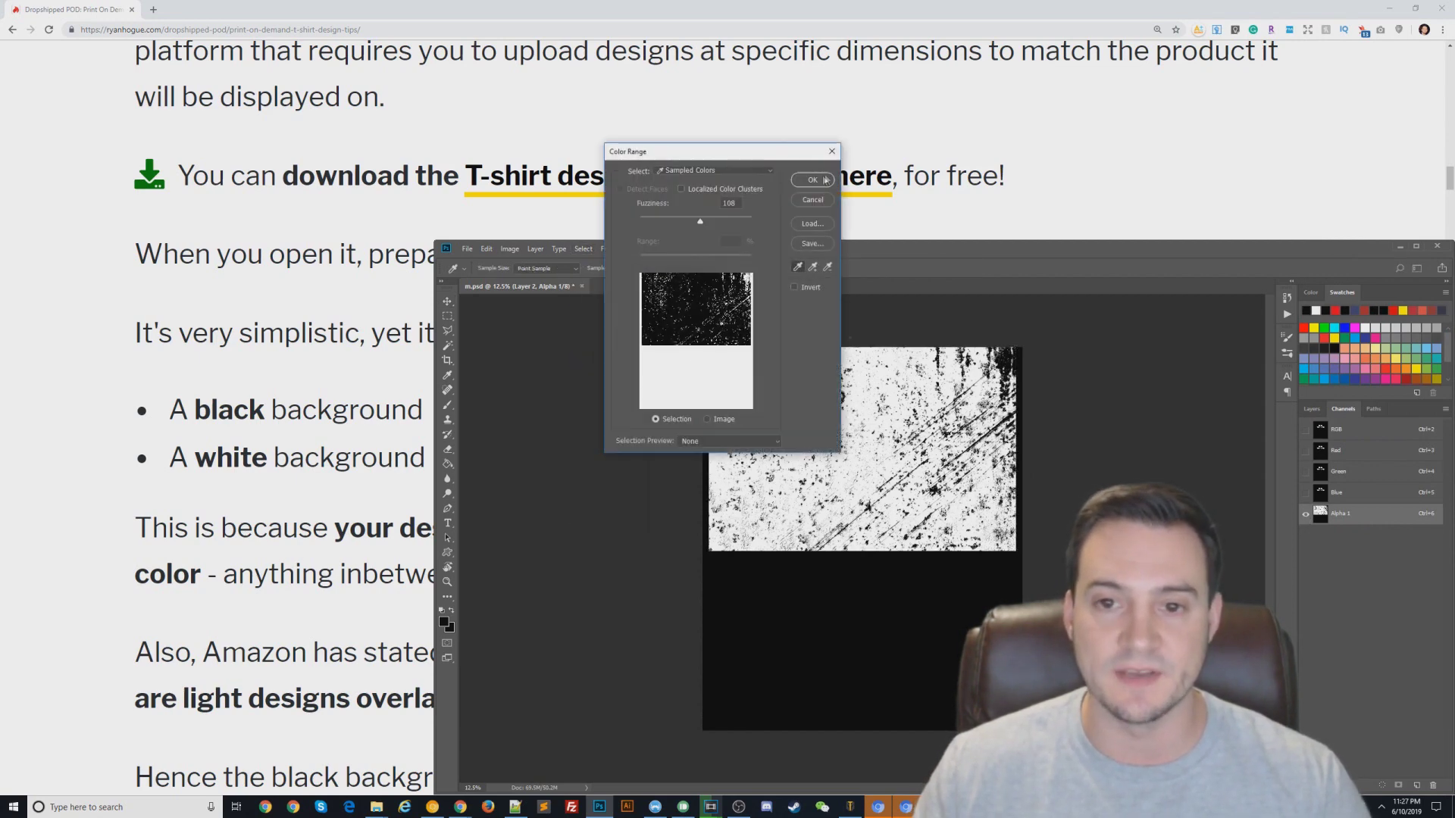
{"action": "left_click", "coordinate": [812, 179]}
{"action": "left_click", "coordinate": [1308, 409]}
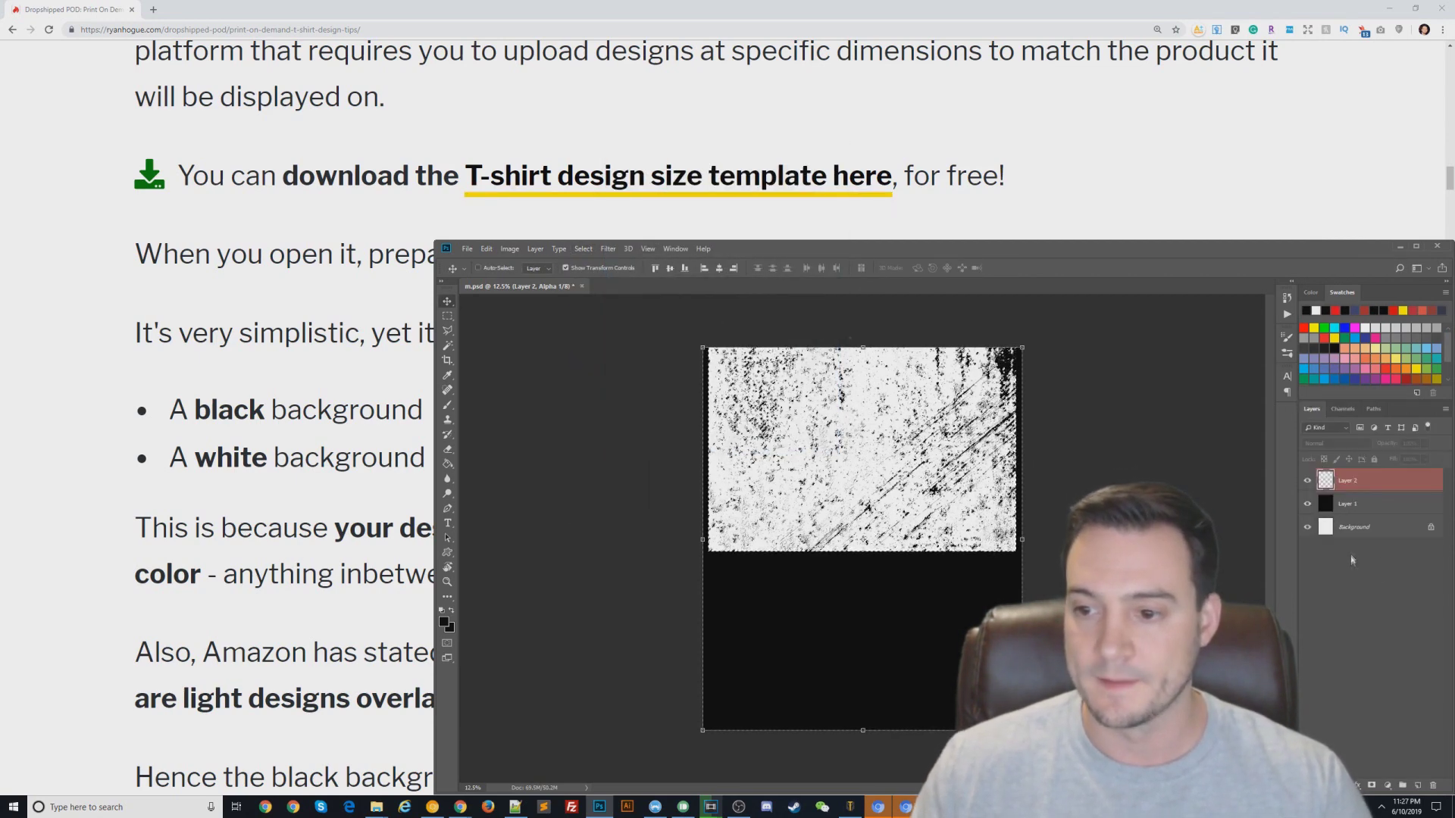
{"action": "key", "text": "ctrl+2"}
{"action": "key", "text": "Delete"}
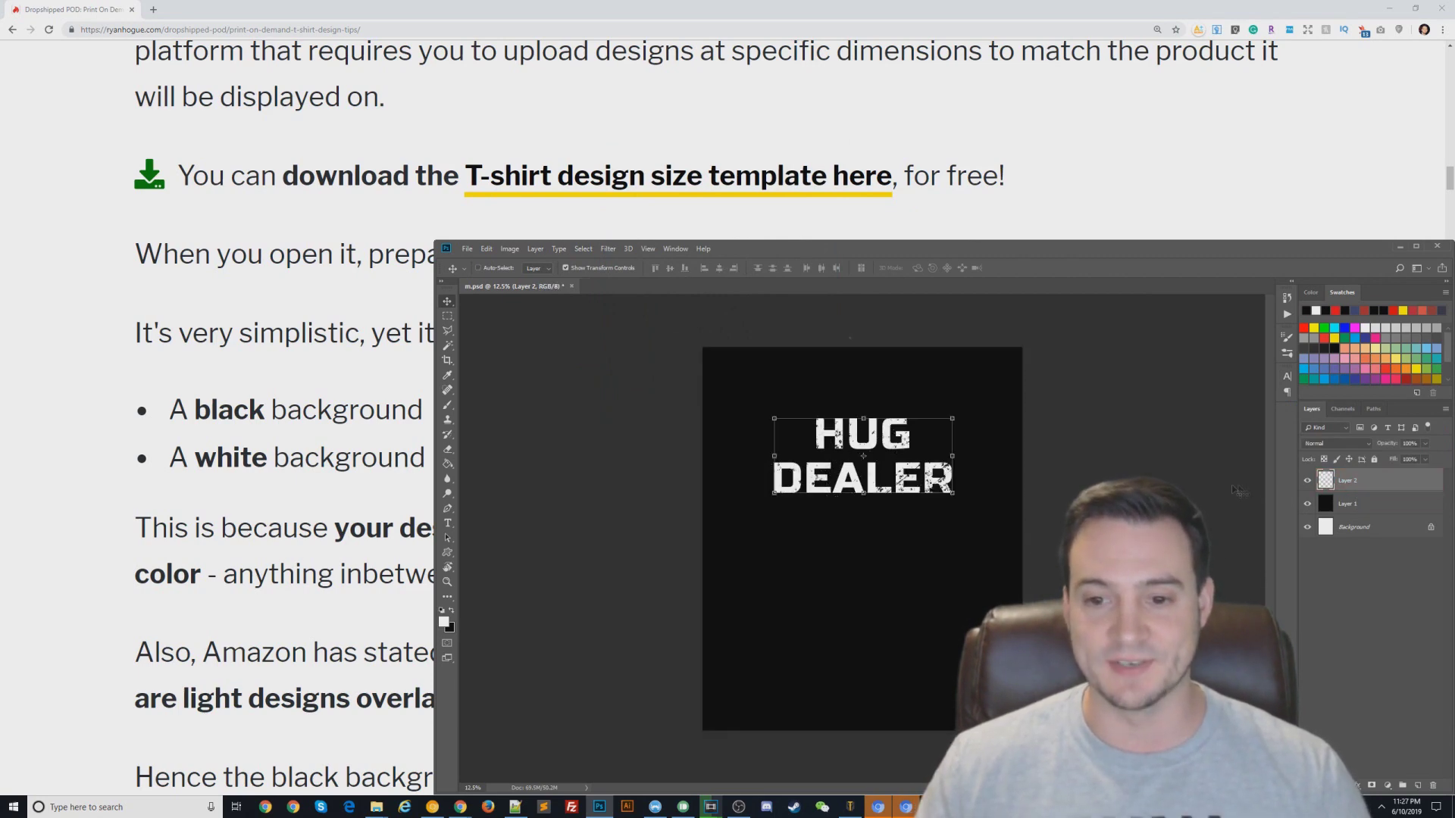
{"action": "key", "text": "ctrl+plus"}
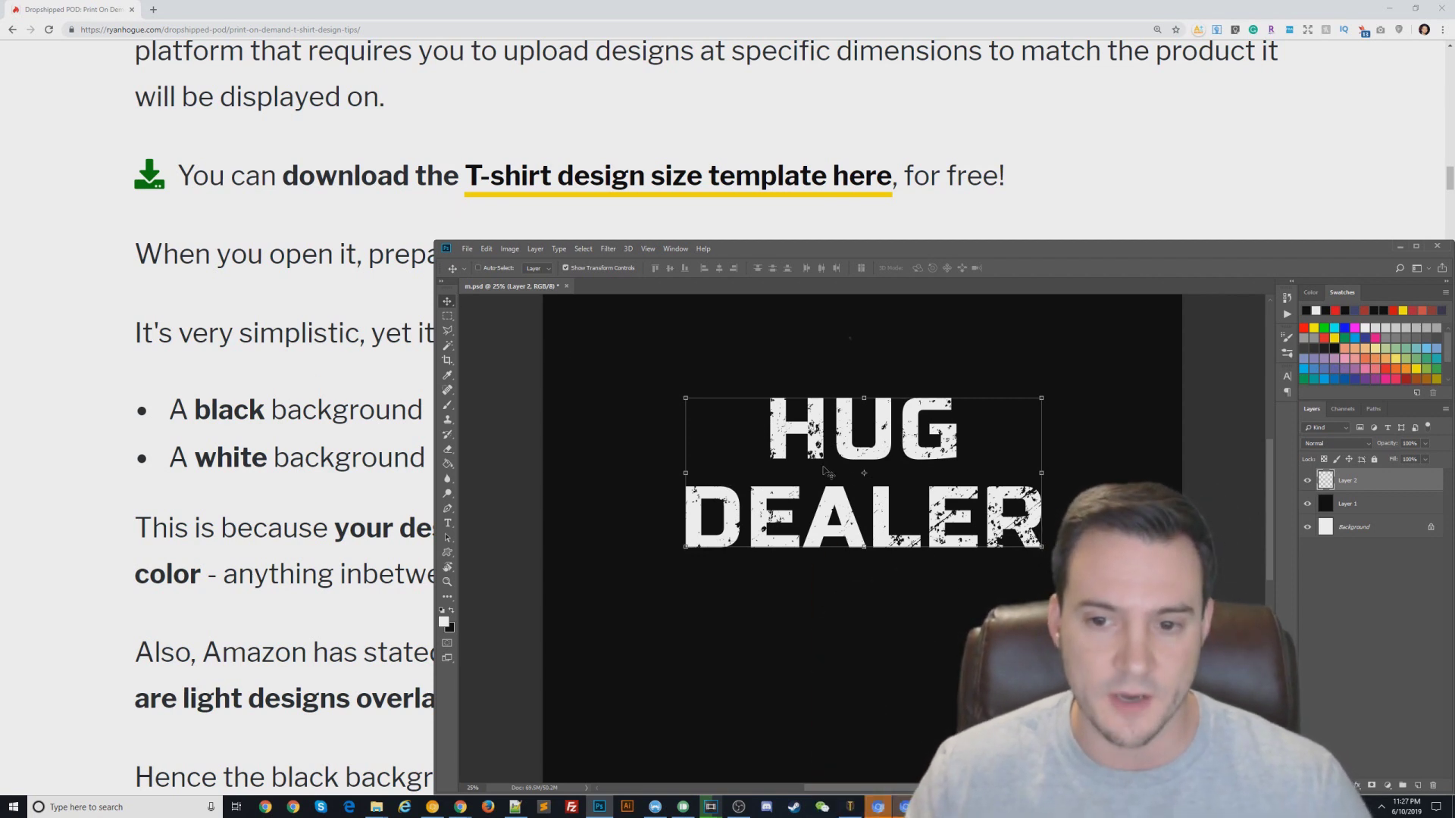
{"action": "key", "text": "ctrl+minus"}
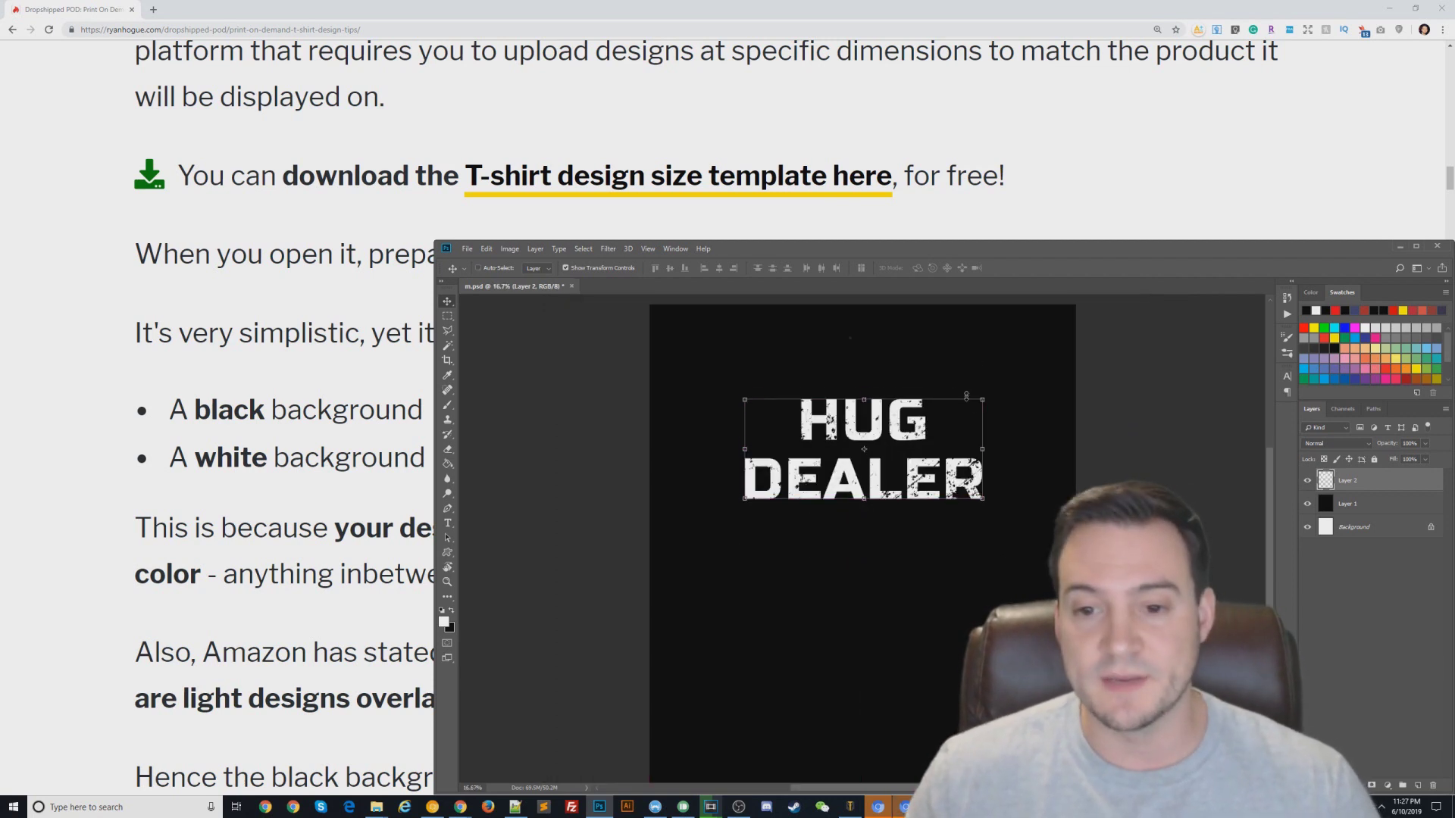
{"action": "scroll", "coordinate": [966, 395], "scroll_direction": "down", "scroll_amount": 2}
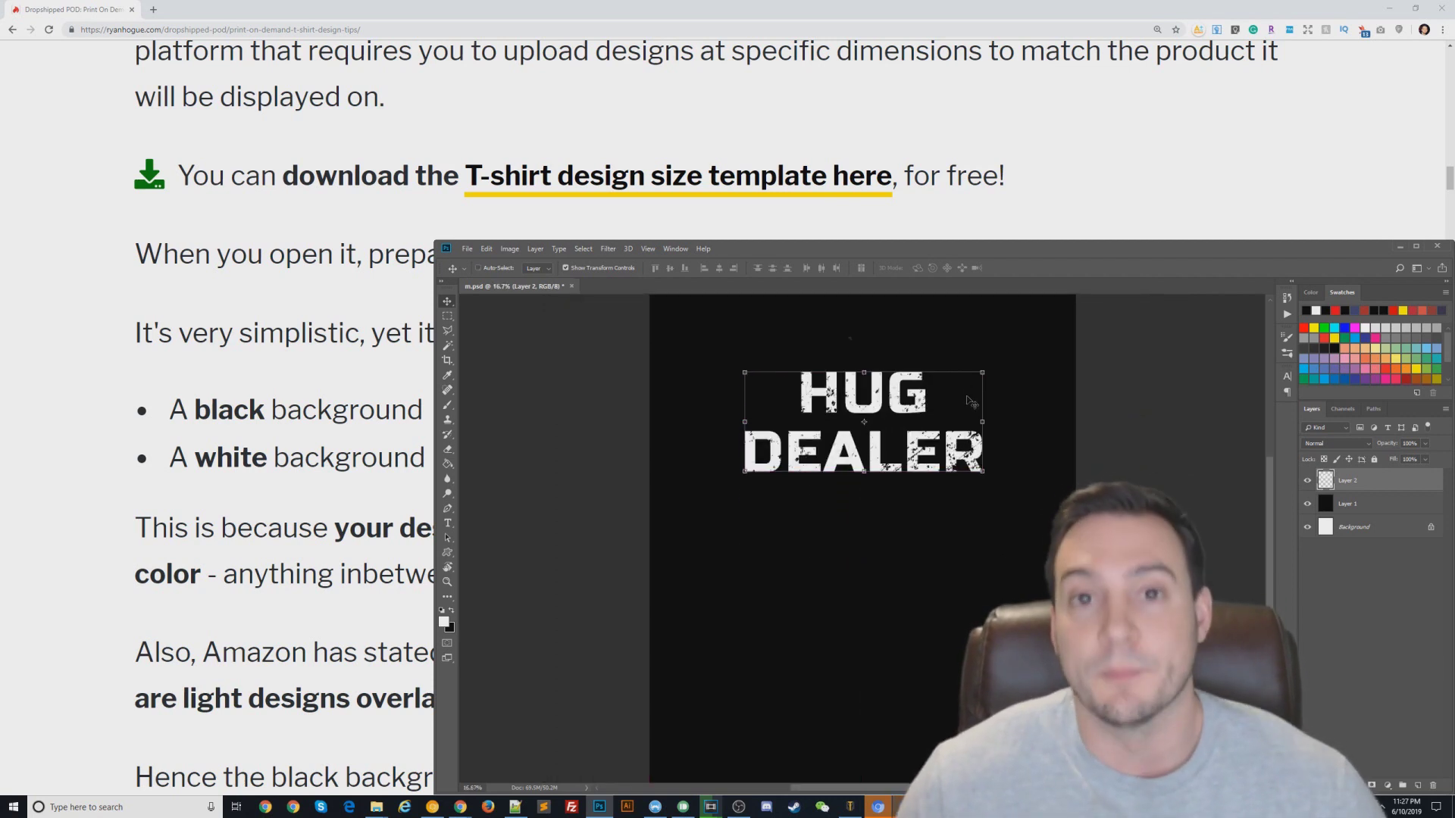
{"action": "key", "text": "ctrl+minus"}
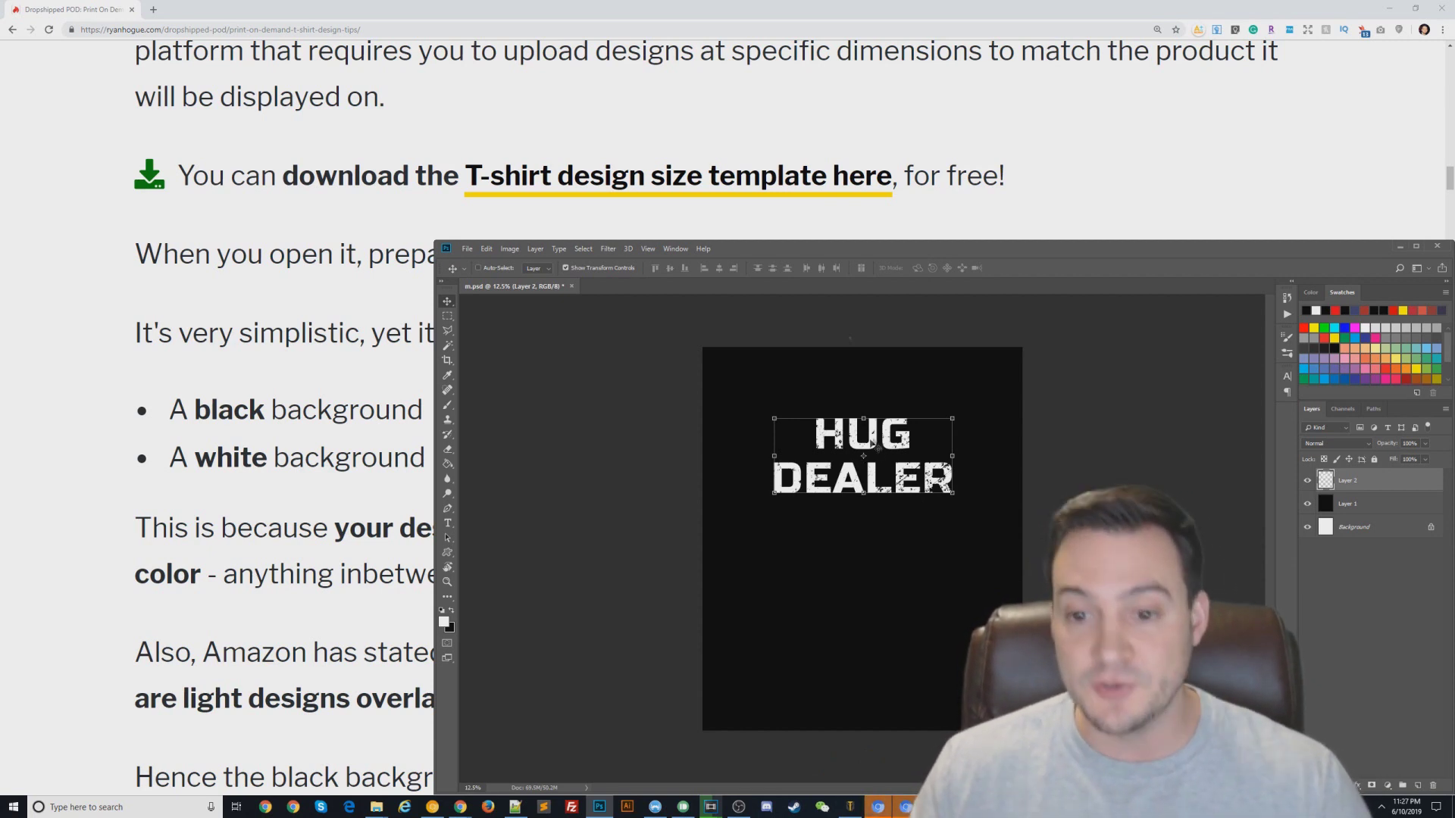
Step: Move the distressed text higher and hide black Layer 1 to show the white background
{"action": "left_click_drag", "start_coordinate": [891, 435], "coordinate": [892, 417]}
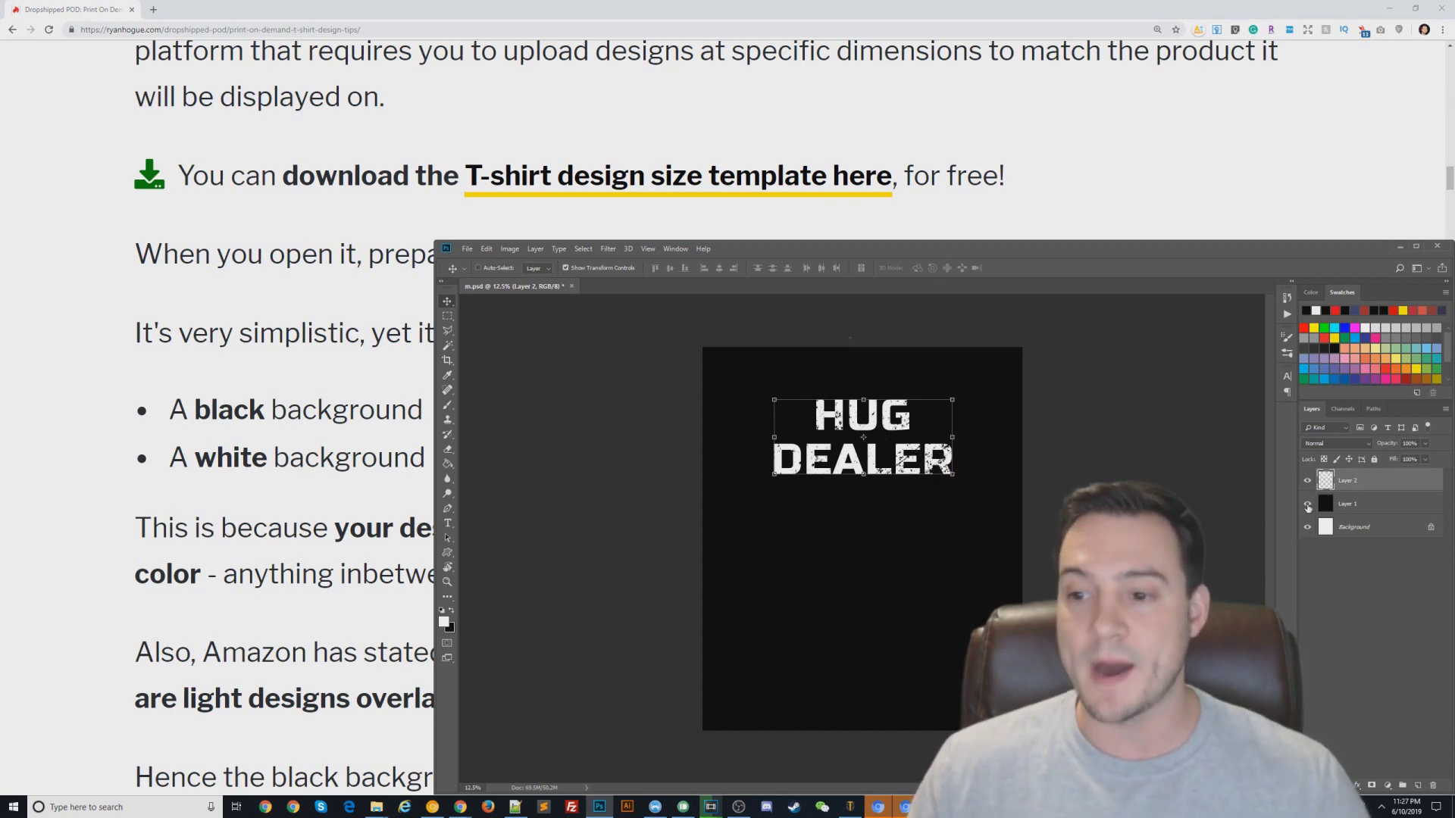
{"action": "left_click", "coordinate": [1307, 505]}
{"action": "left_click", "coordinate": [1308, 527]}
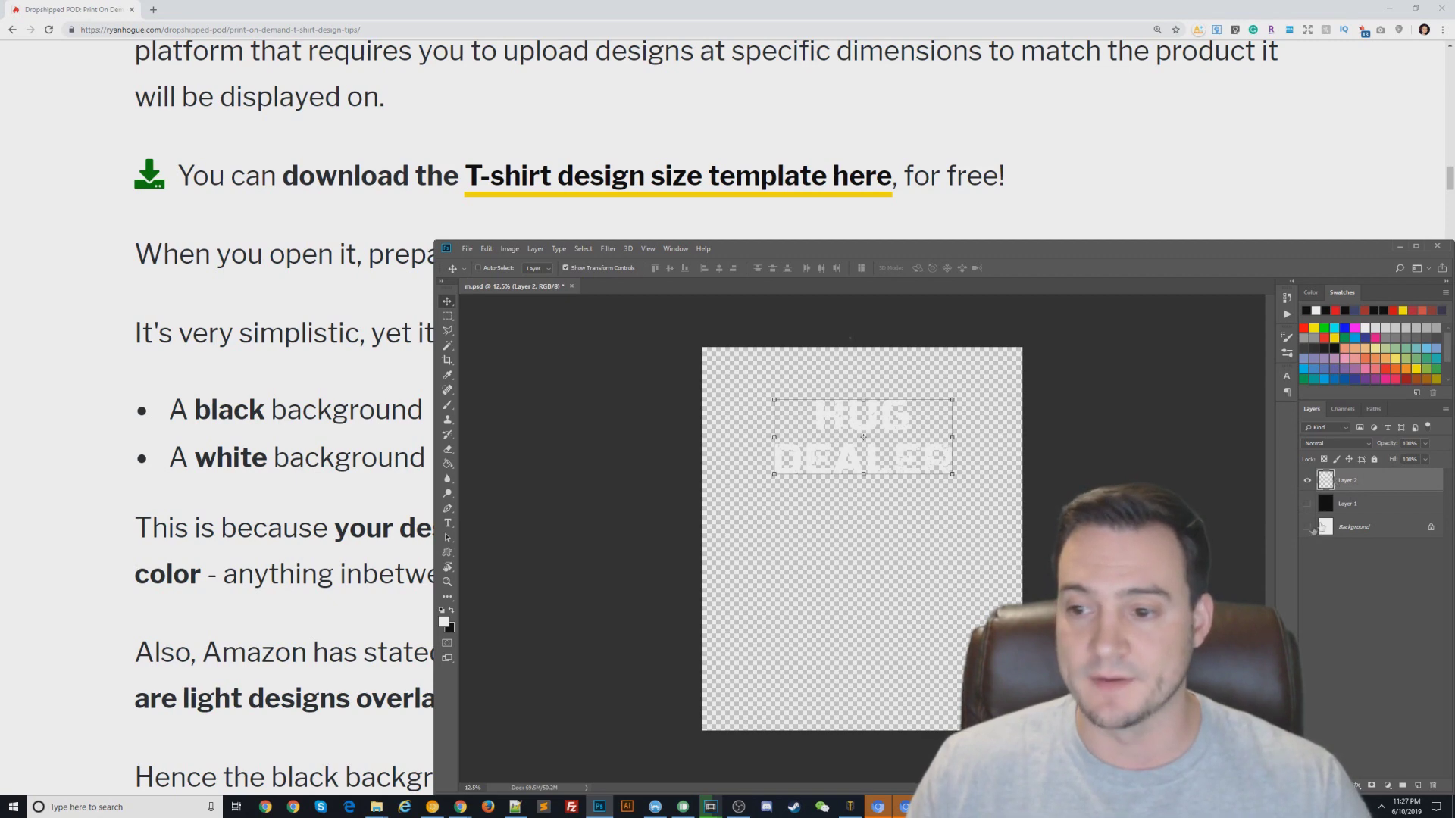
{"action": "left_click", "coordinate": [1307, 528]}
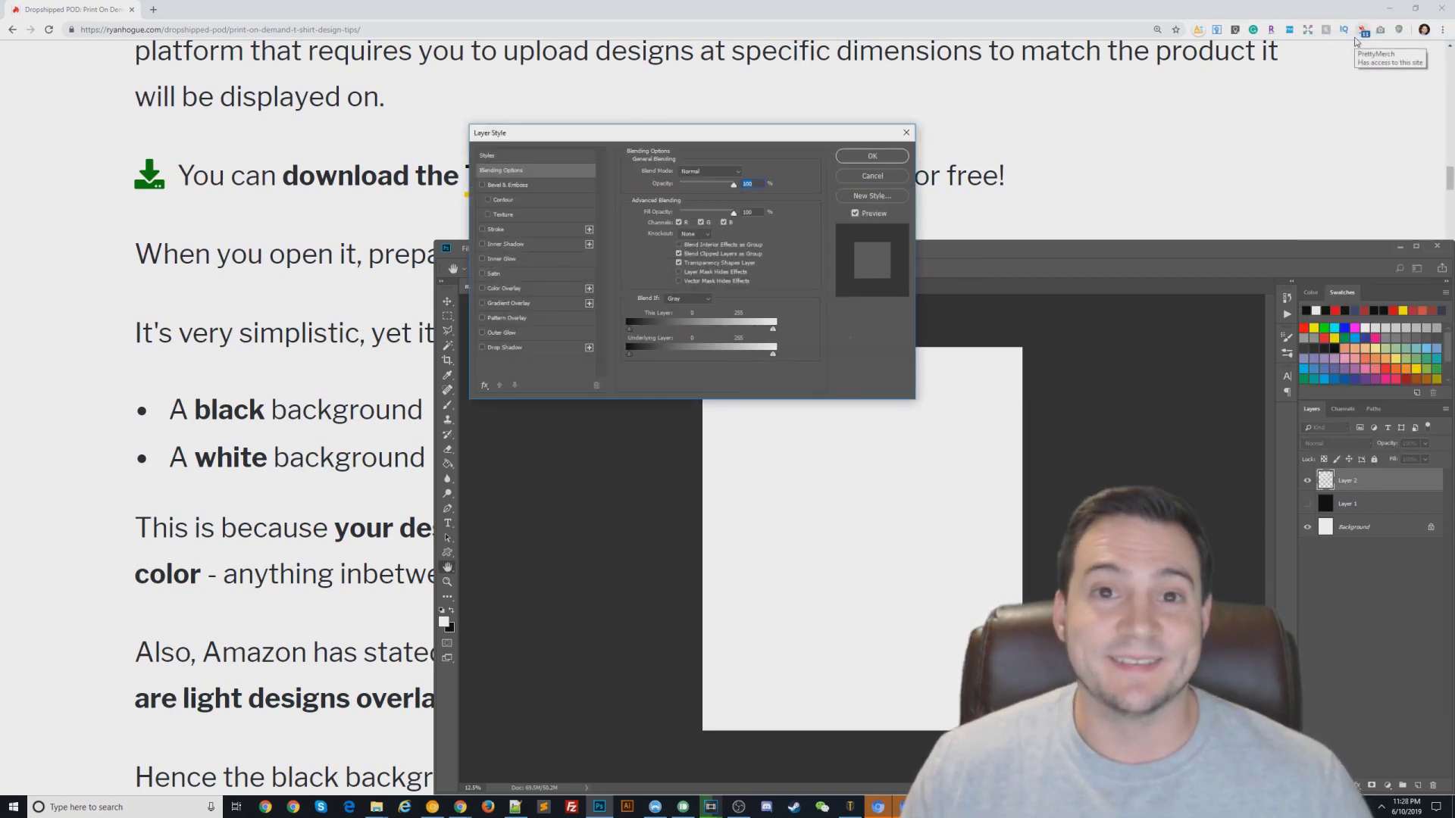
Step: Apply a black Color Overlay to the HUG DEALER layer and zoom in on the design
{"action": "left_click", "coordinate": [483, 288]}
{"action": "left_click", "coordinate": [503, 288]}
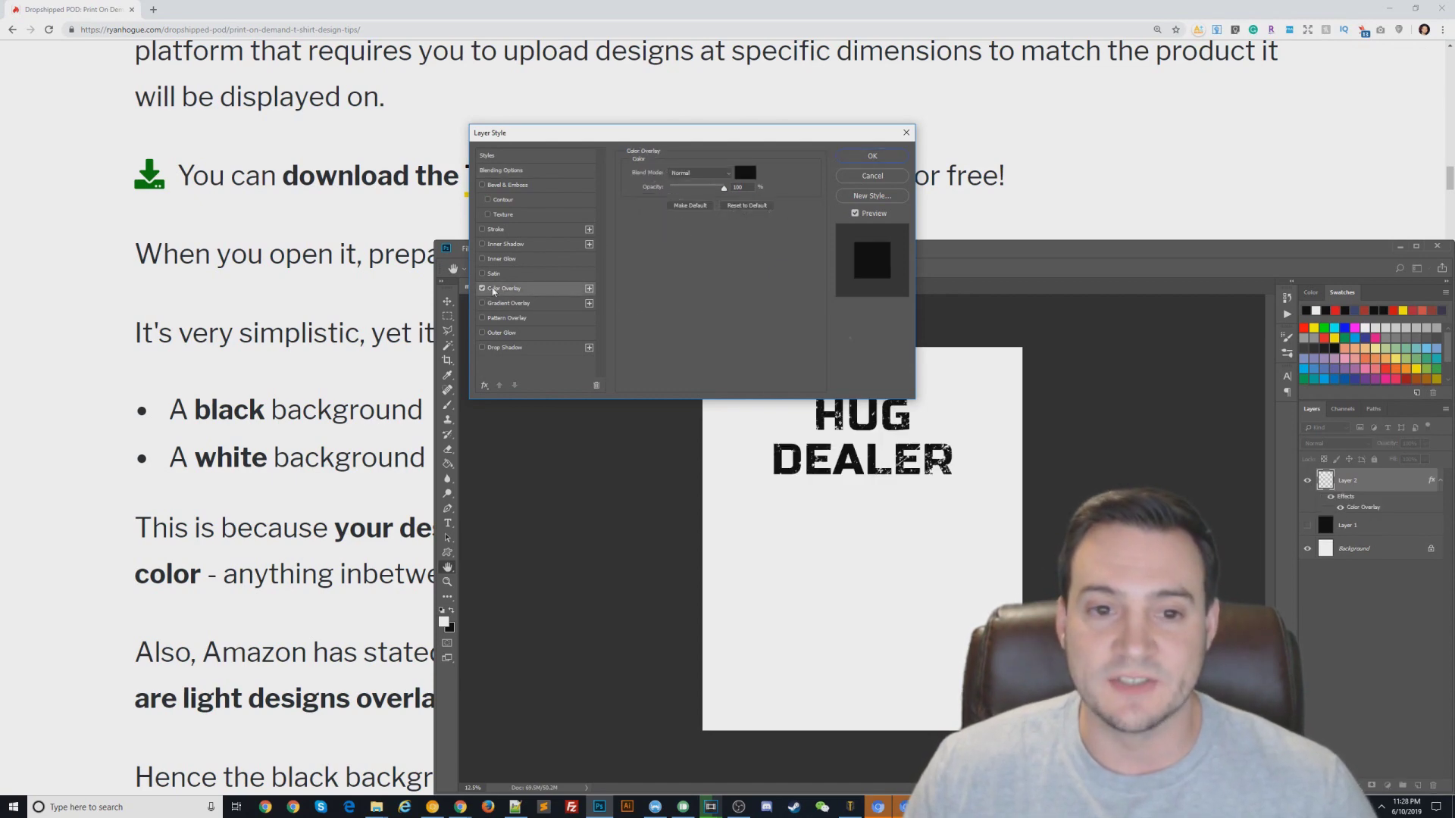
{"action": "left_click", "coordinate": [878, 157]}
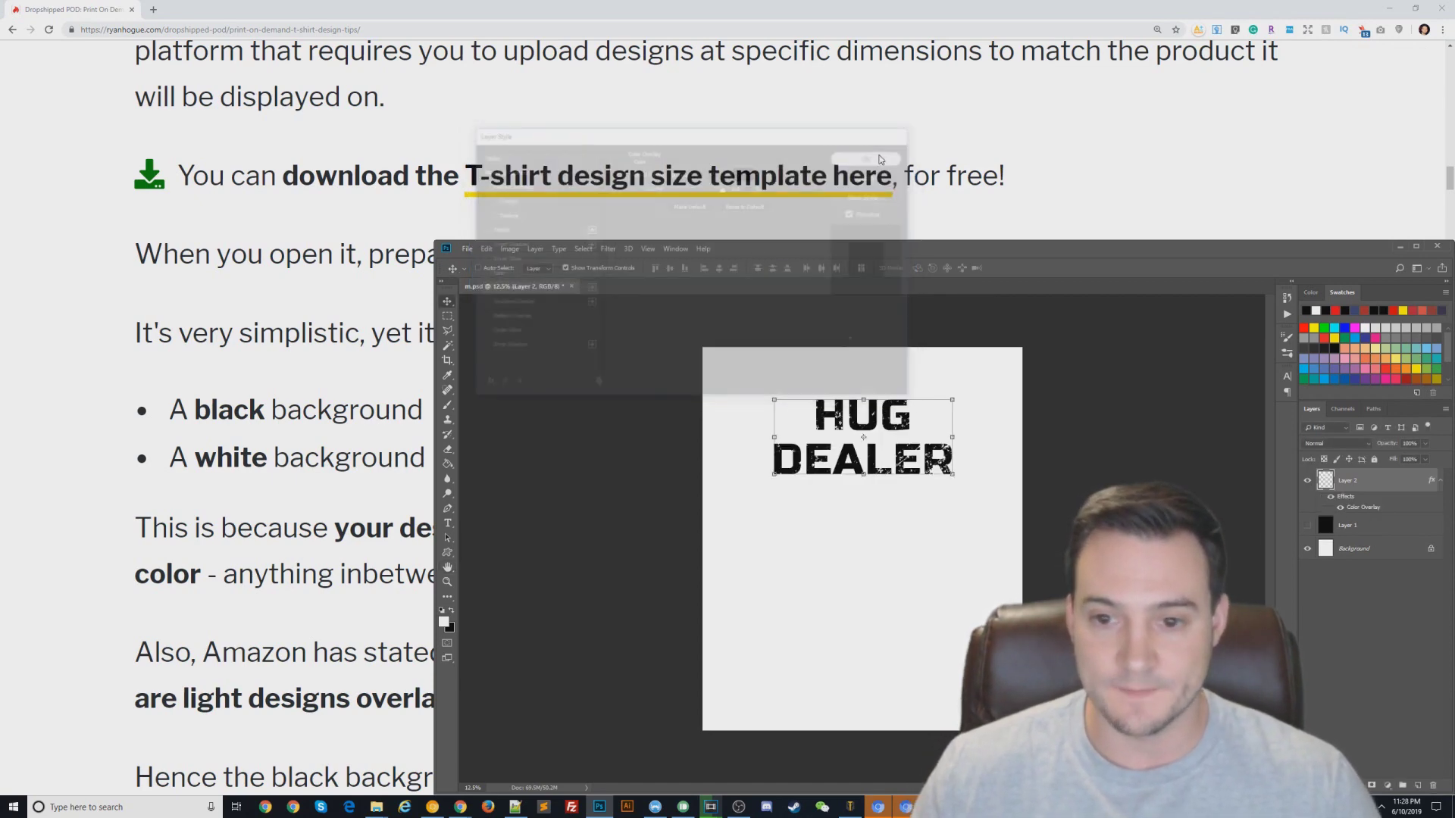
{"action": "key", "text": "v"}
{"action": "key", "text": "ctrl+plus"}
{"action": "scroll", "coordinate": [875, 229], "scroll_direction": "up", "scroll_amount": 3}
{"action": "scroll", "coordinate": [926, 397], "scroll_direction": "up", "scroll_amount": 5}
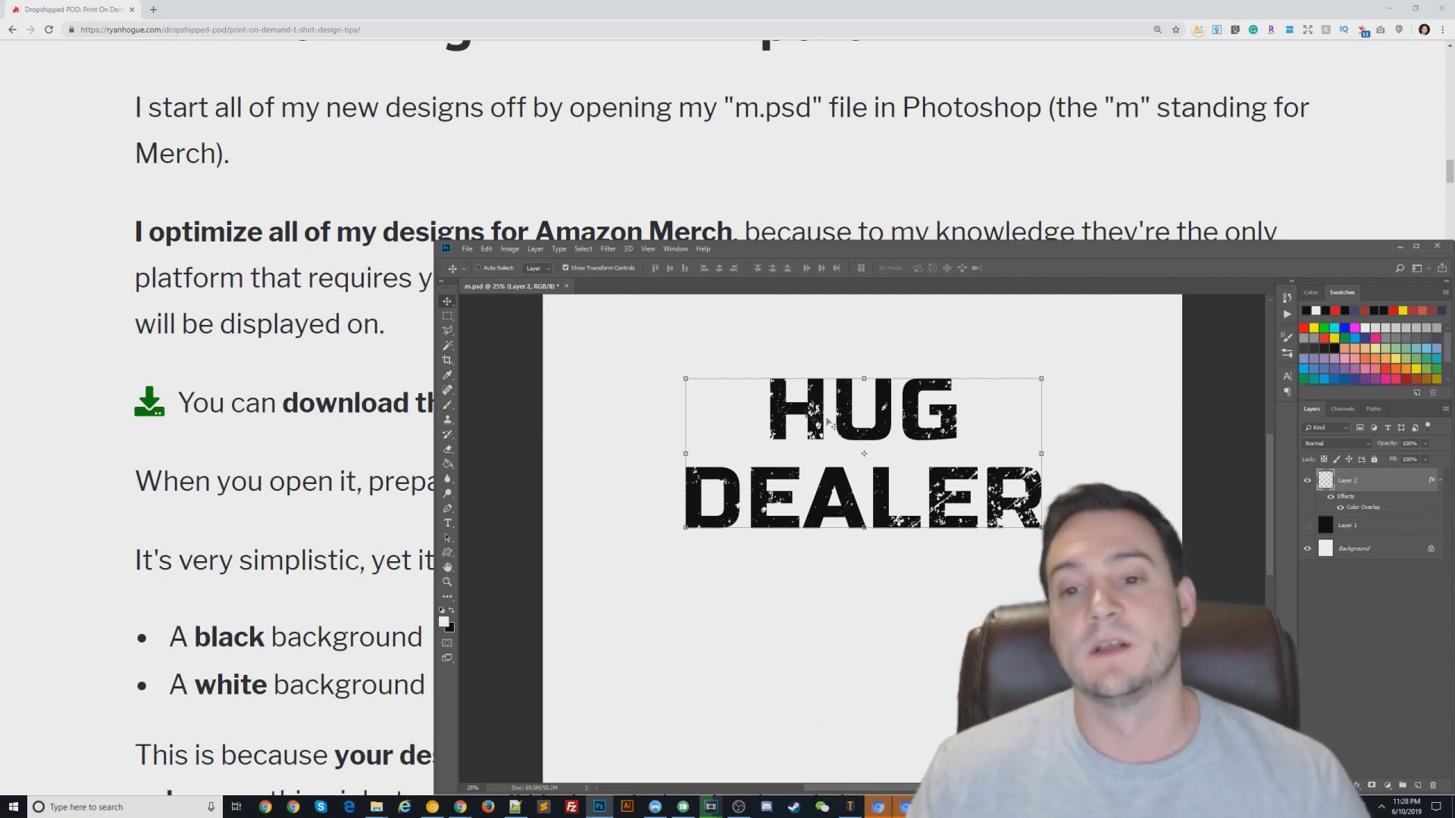
Step: In the article's T-Shirt Design Color Combinations section, enlarge the black-and-white t-shirt image
{"action": "key", "text": "alt+Tab"}
{"action": "scroll", "coordinate": [572, 447], "scroll_direction": "down", "scroll_amount": 10}
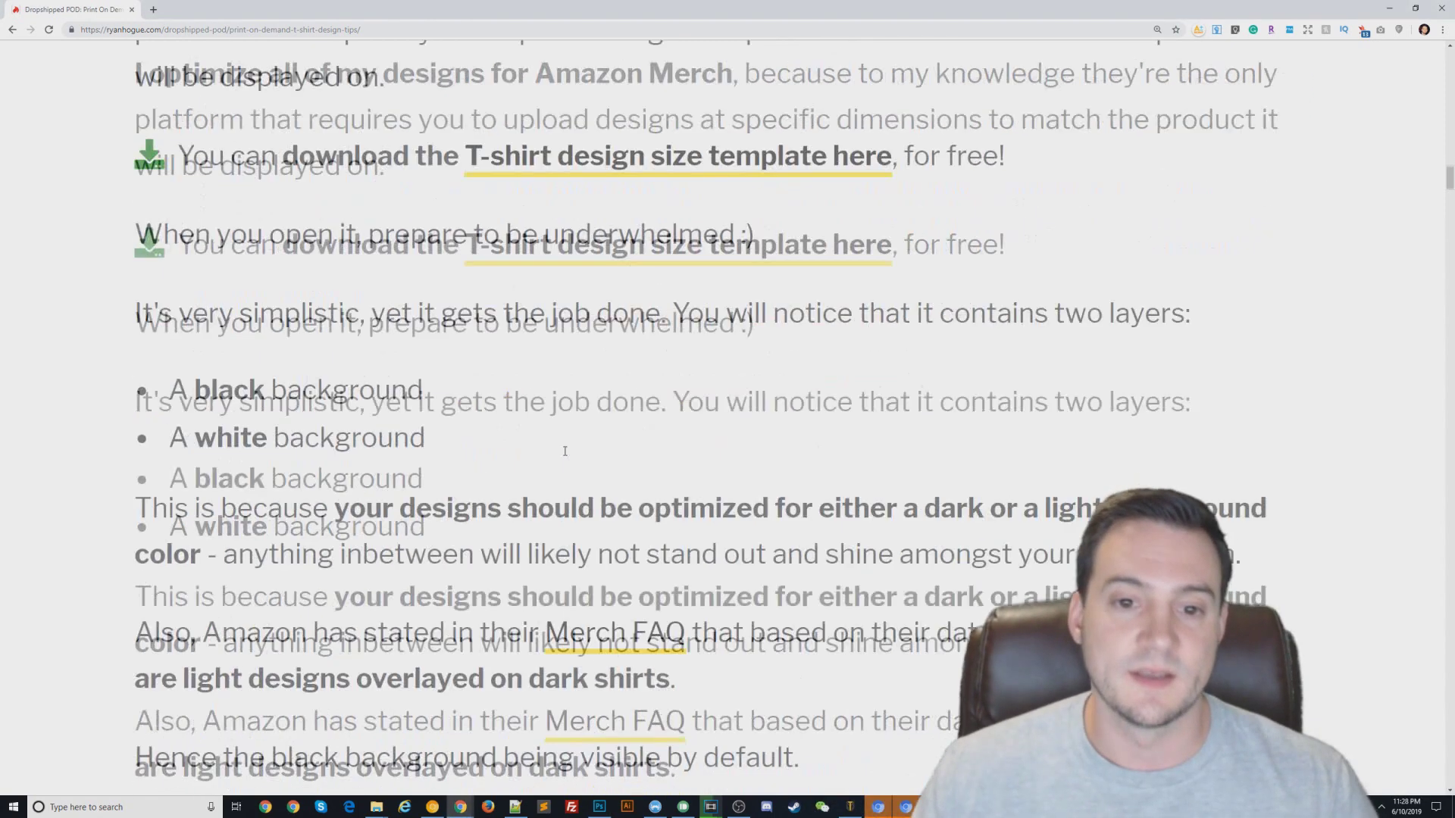
{"action": "scroll", "coordinate": [572, 448], "scroll_direction": "down", "scroll_amount": 10}
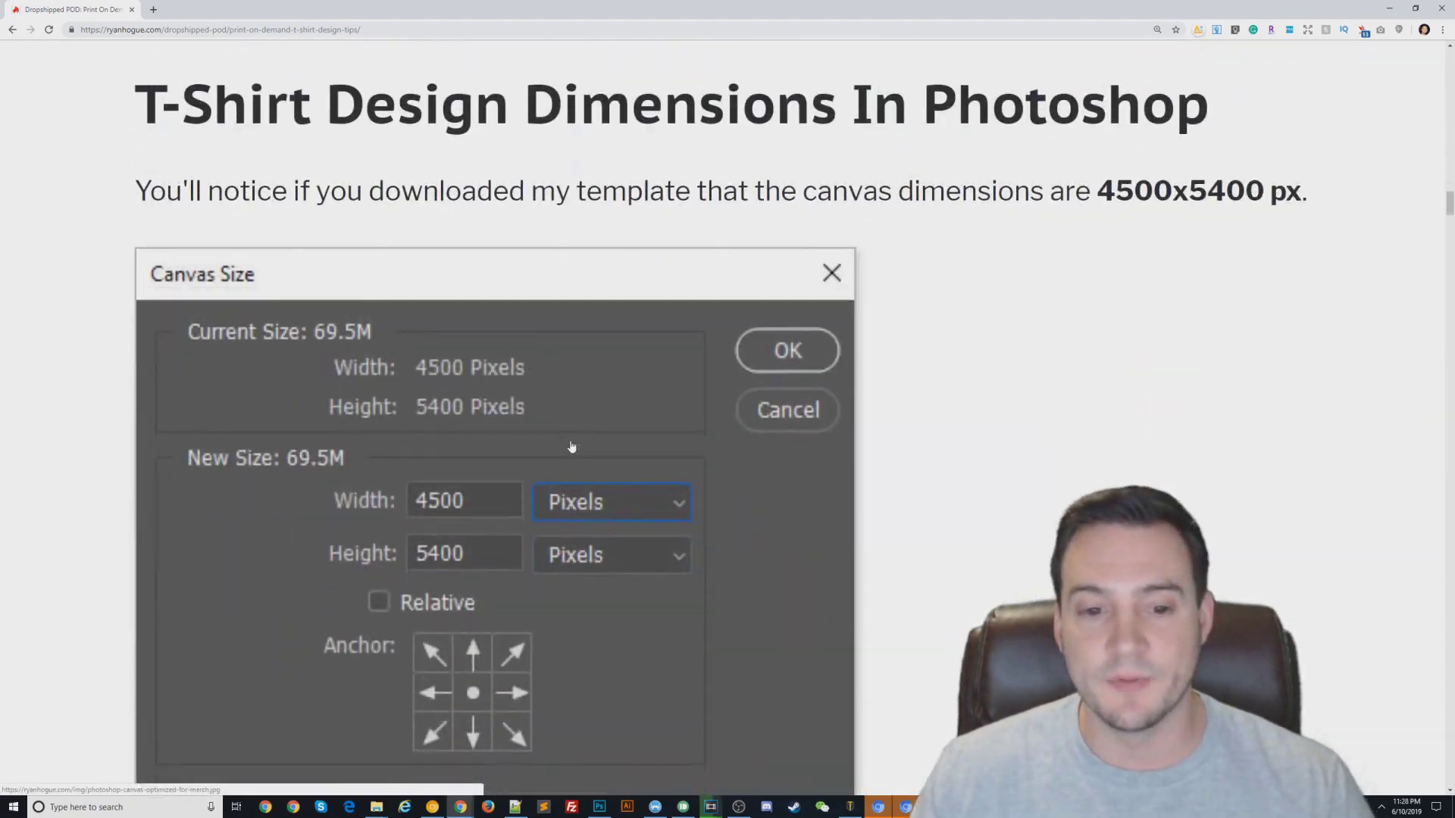
{"action": "scroll", "coordinate": [572, 447], "scroll_direction": "down", "scroll_amount": 10}
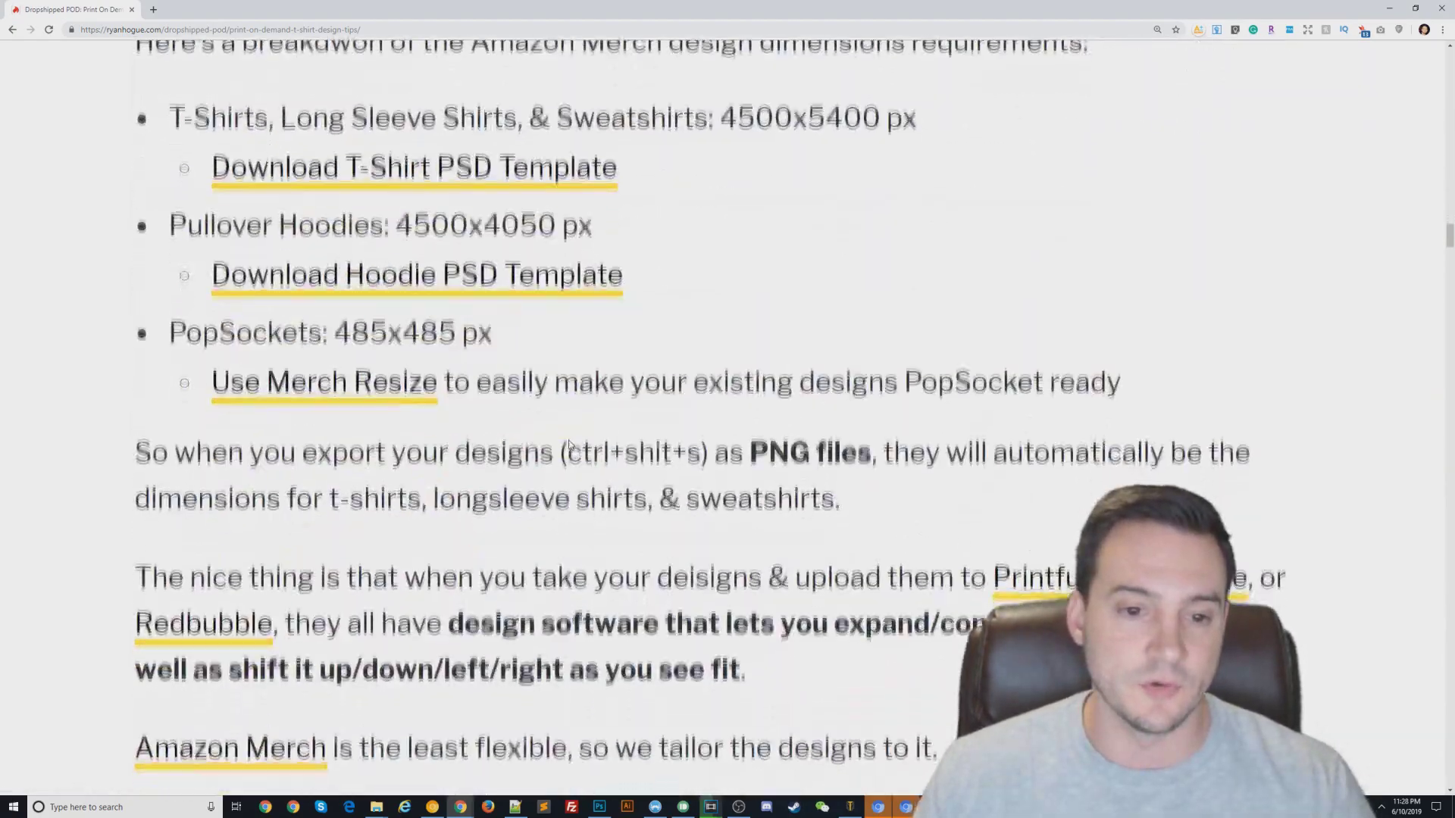
{"action": "scroll", "coordinate": [568, 438], "scroll_direction": "down", "scroll_amount": 5}
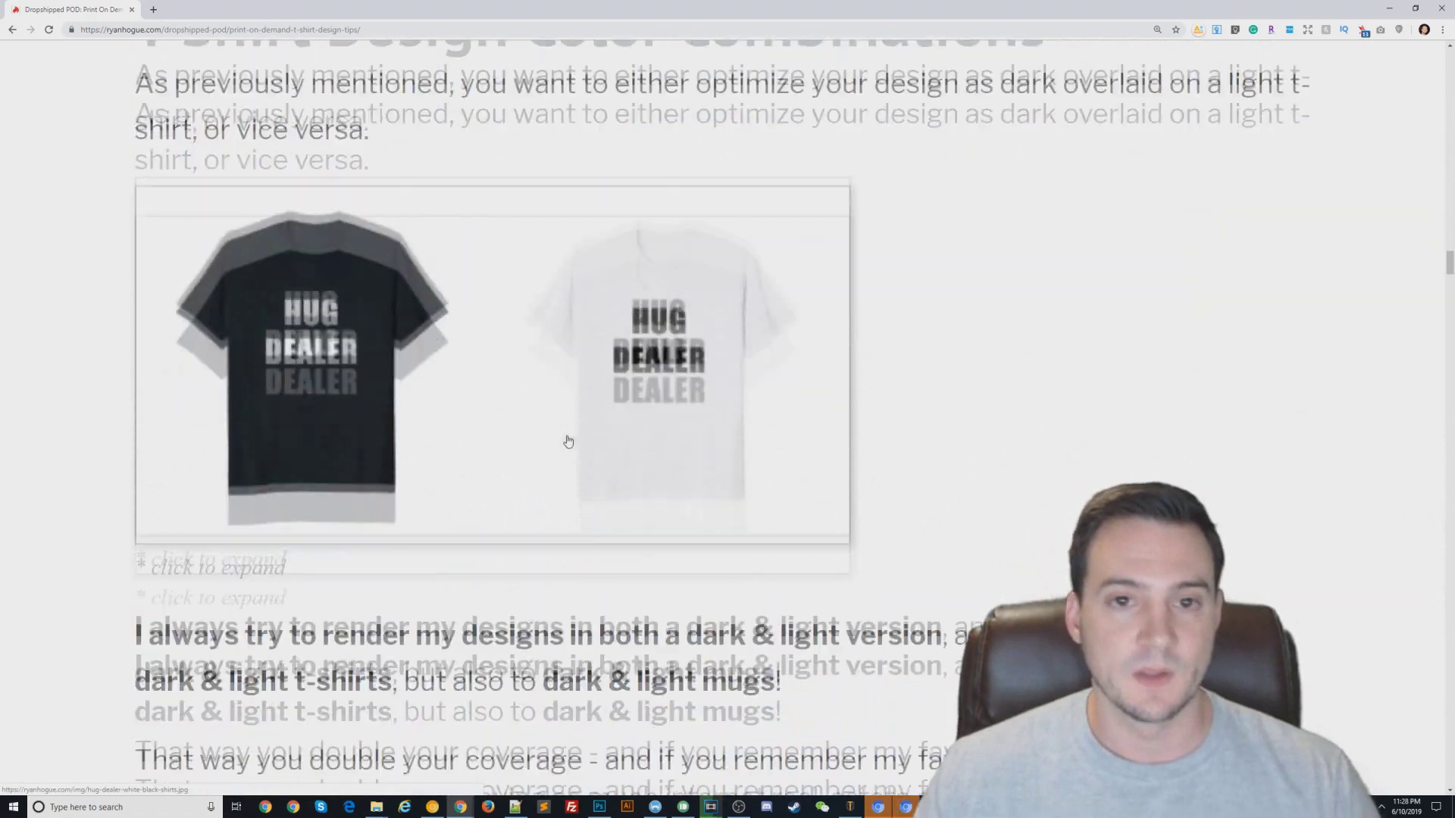
{"action": "scroll", "coordinate": [568, 438], "scroll_direction": "up", "scroll_amount": 1}
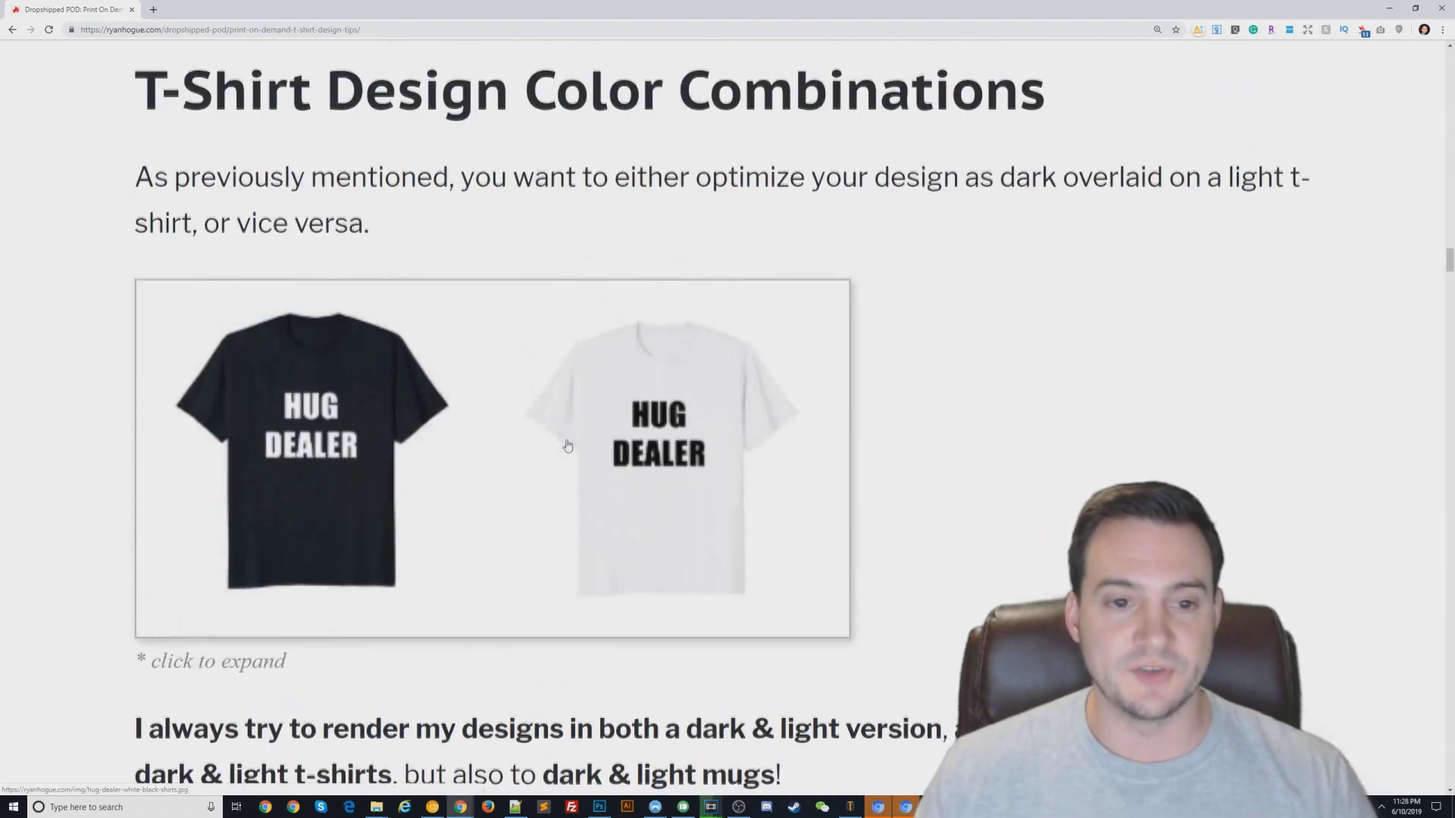
{"action": "left_click", "coordinate": [391, 429]}
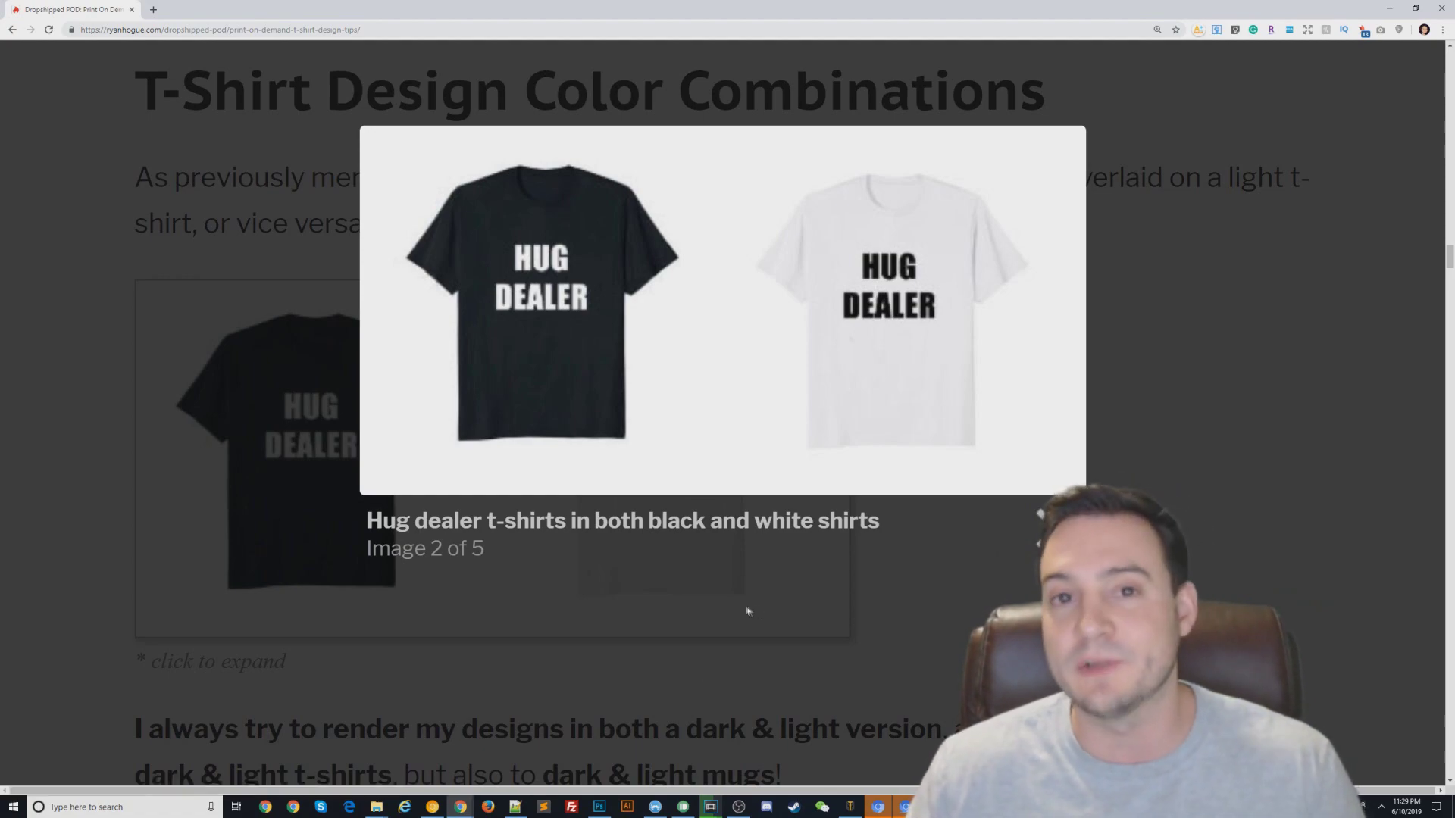
Step: Close the t-shirt image, view the enlarged HUG DEALER mugs image, then close it too
{"action": "left_click", "coordinate": [823, 591]}
{"action": "scroll", "coordinate": [758, 599], "scroll_direction": "down", "scroll_amount": 12}
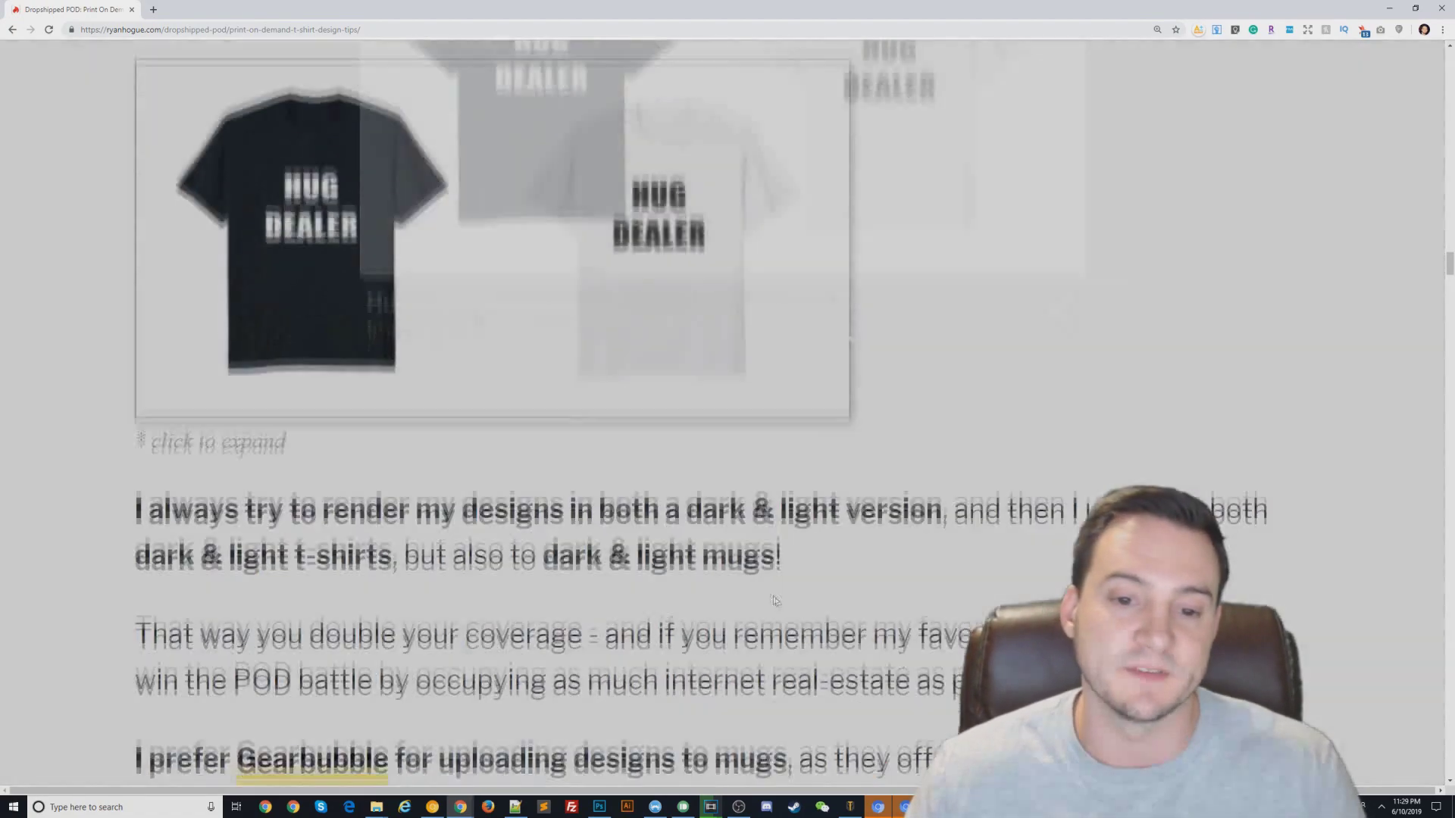
{"action": "scroll", "coordinate": [713, 531], "scroll_direction": "down", "scroll_amount": 2}
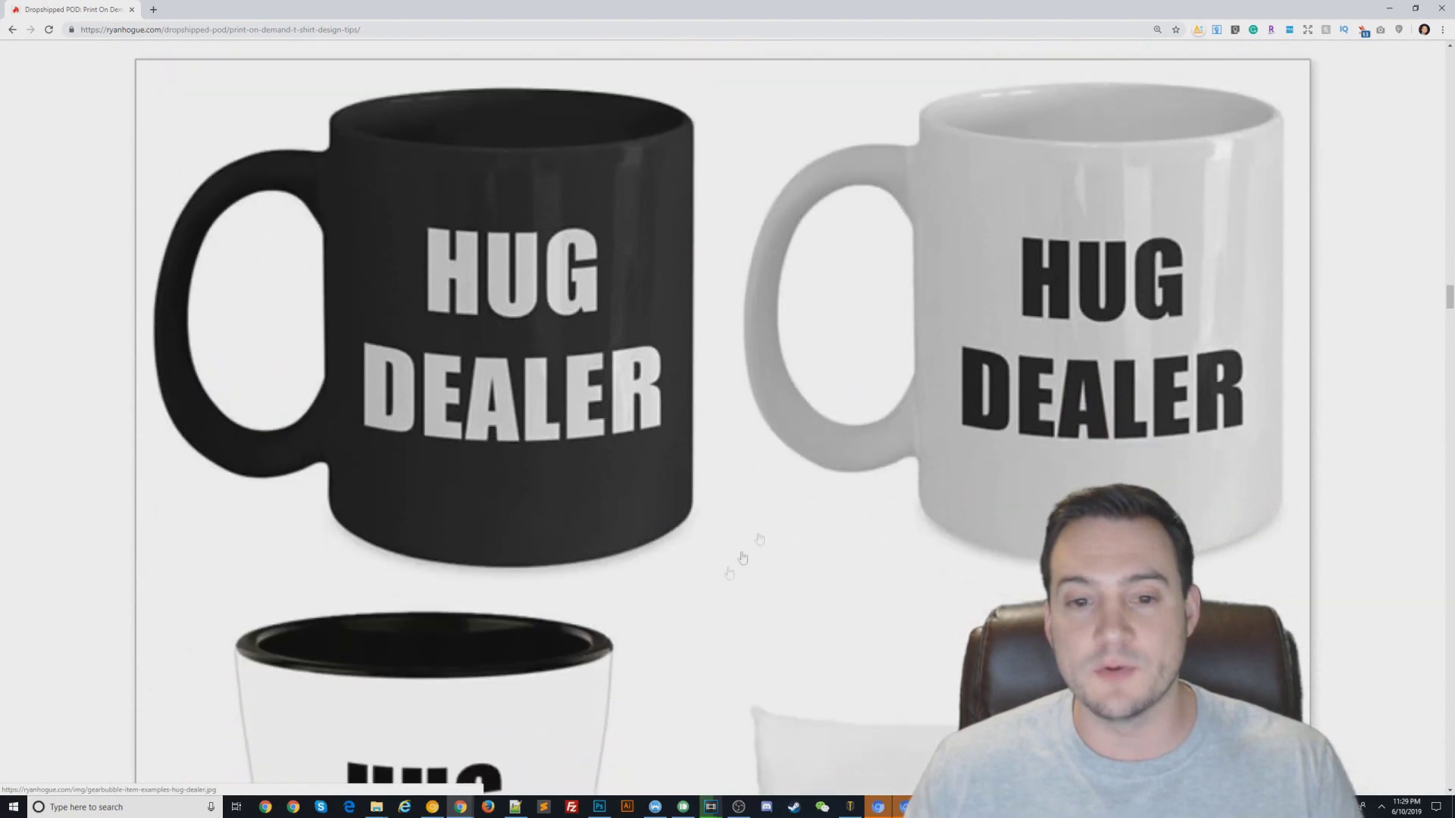
{"action": "left_click", "coordinate": [765, 403]}
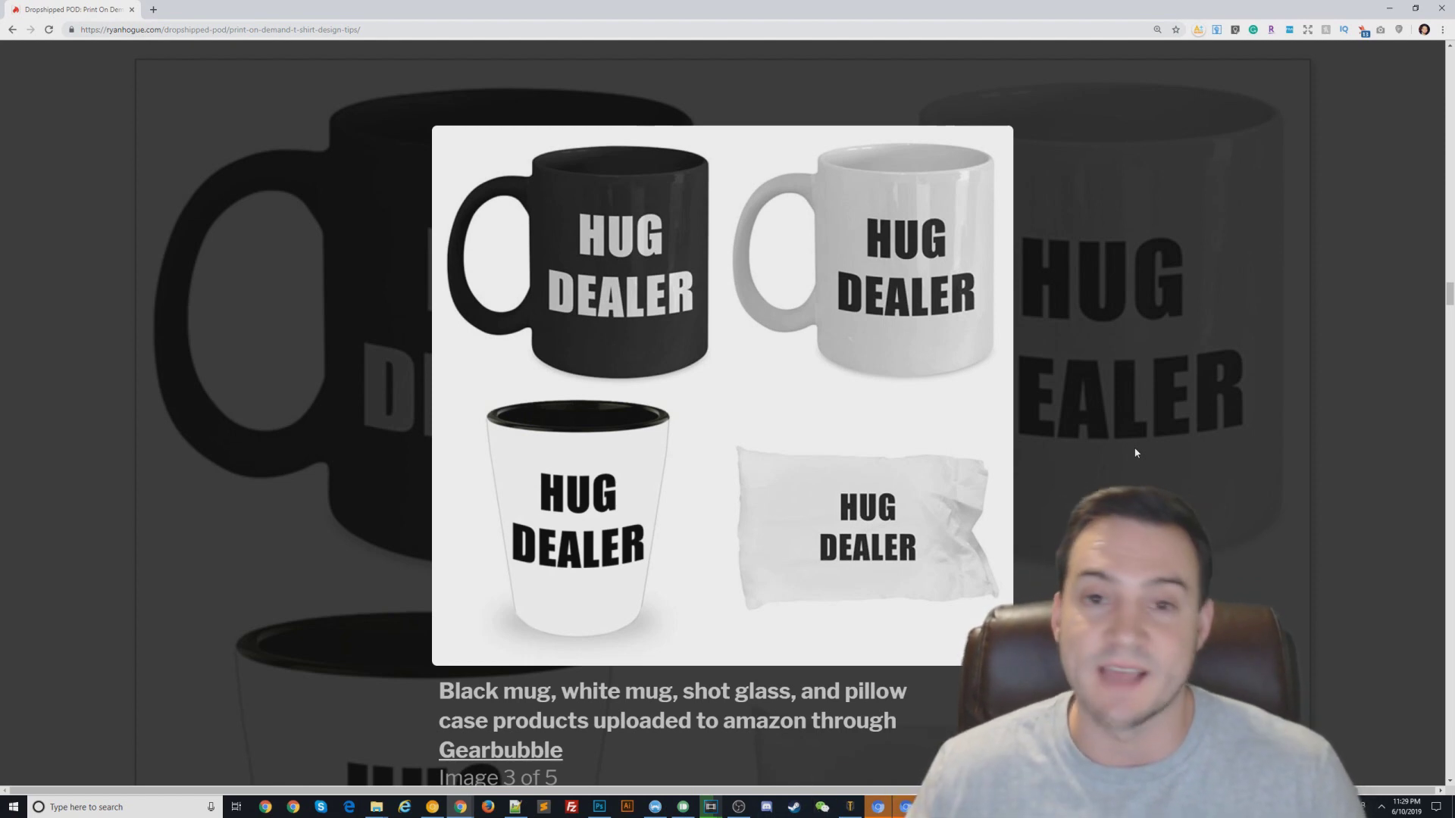
{"action": "mouse_move", "coordinate": [897, 493]}
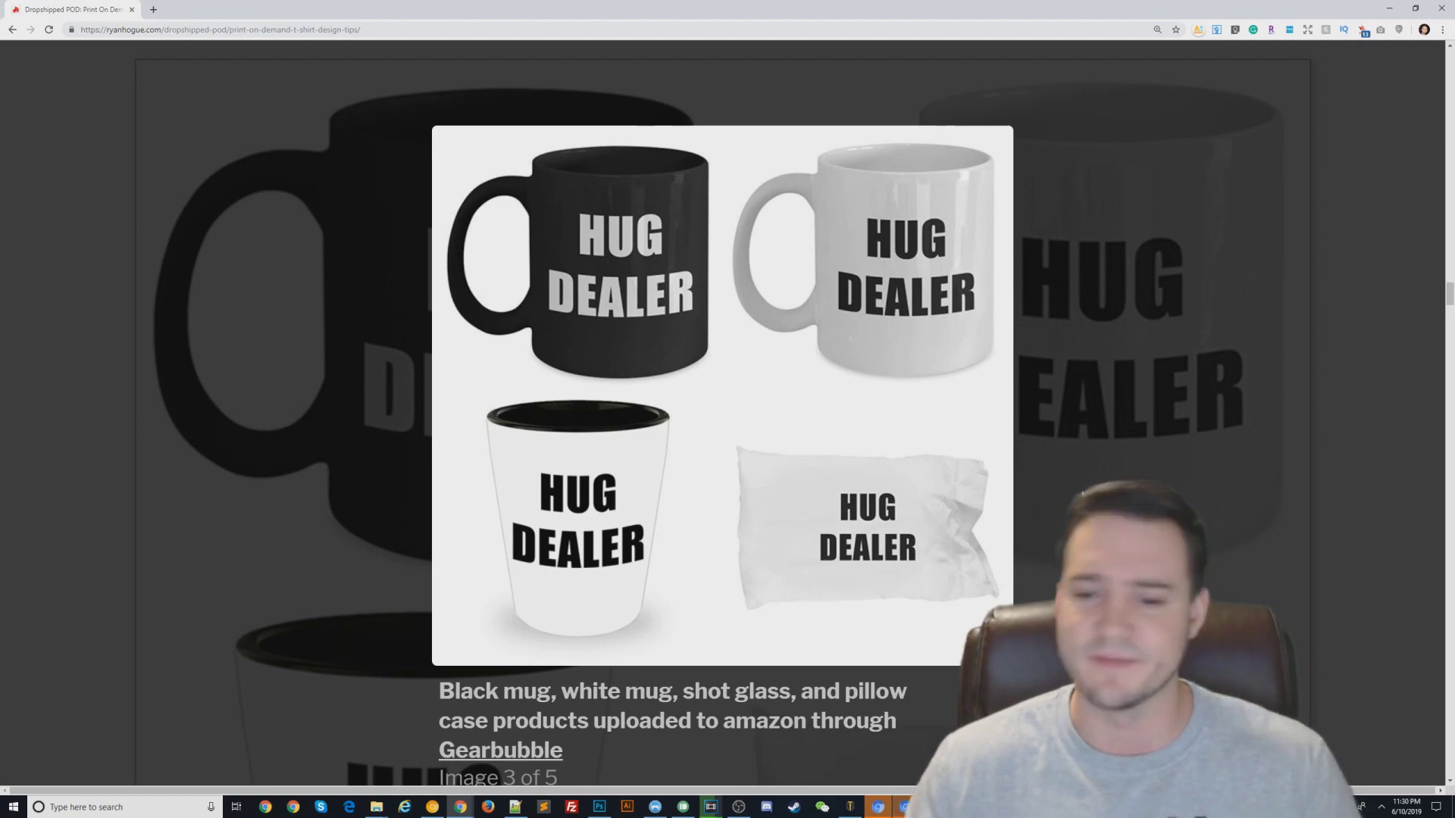
{"action": "left_click", "coordinate": [1082, 496]}
{"action": "scroll", "coordinate": [929, 524], "scroll_direction": "down", "scroll_amount": 12}
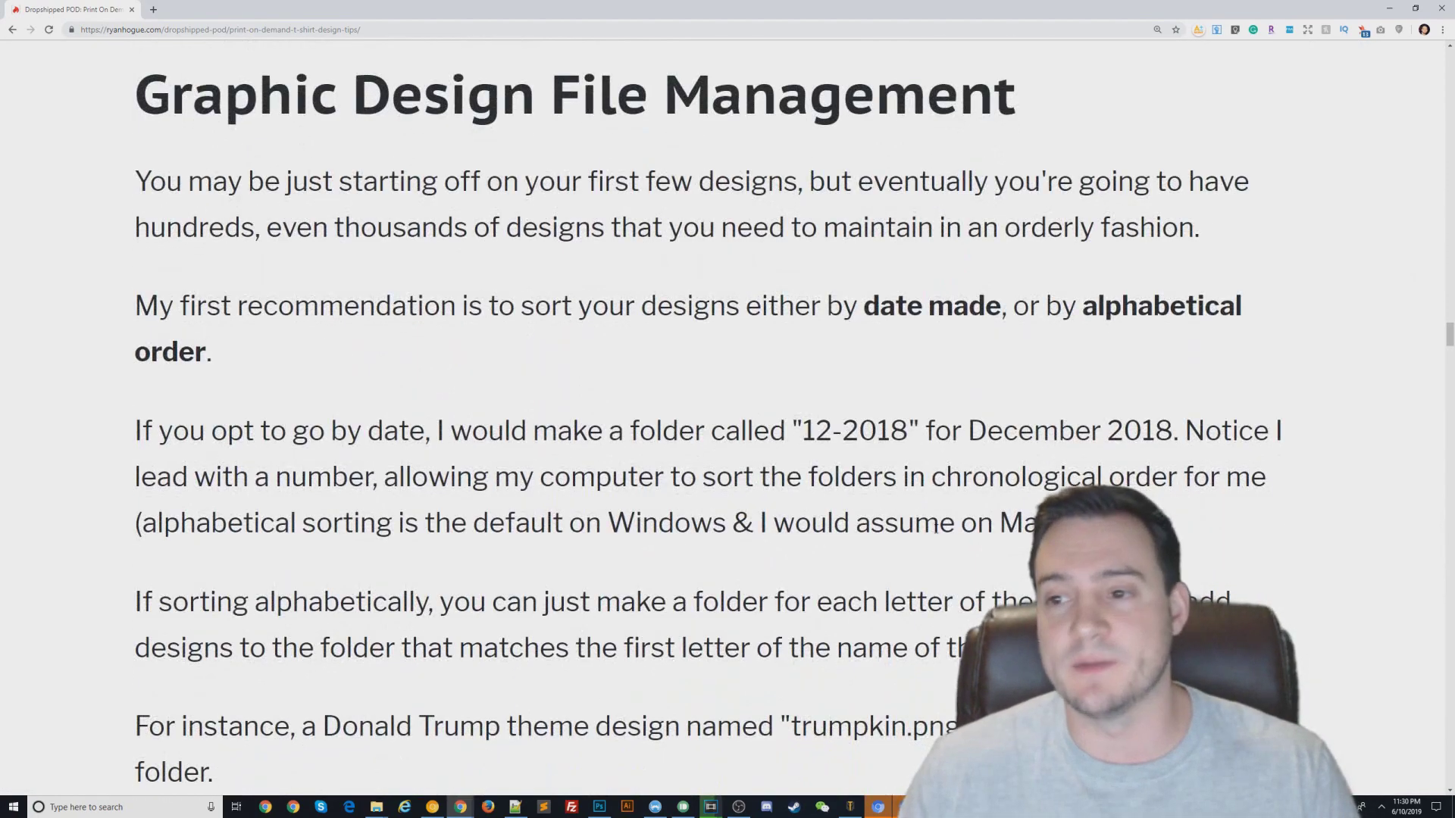
Step: Scroll to the alphabetical folder structure image and enlarge it
{"action": "scroll", "coordinate": [897, 518], "scroll_direction": "down", "scroll_amount": 10}
{"action": "left_click", "coordinate": [846, 424]}
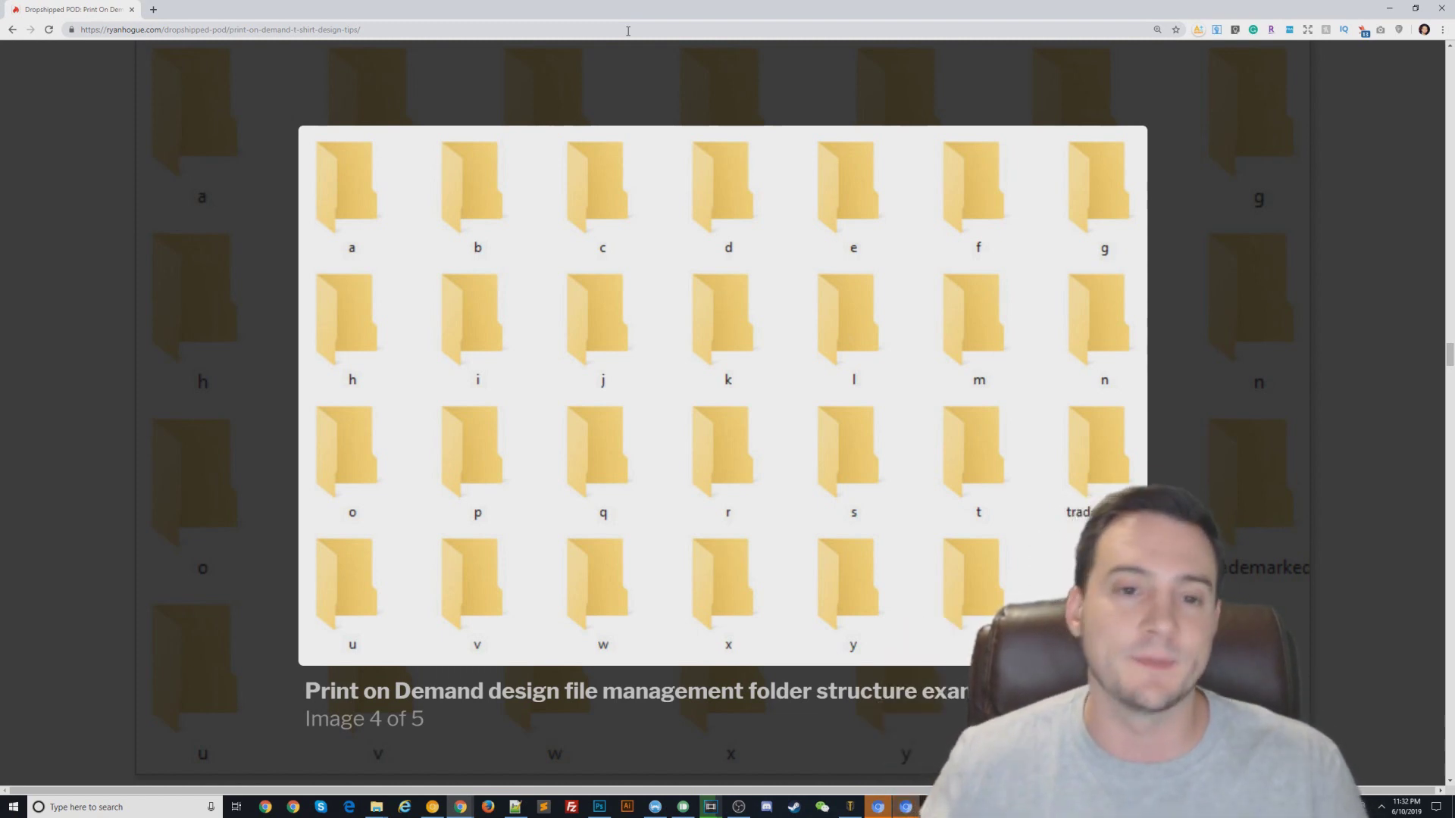
Step: Briefly show and re-hide the Merch Titans Automation window, then dismiss the enlarged folder image
{"action": "mouse_move", "coordinate": [625, 144]}
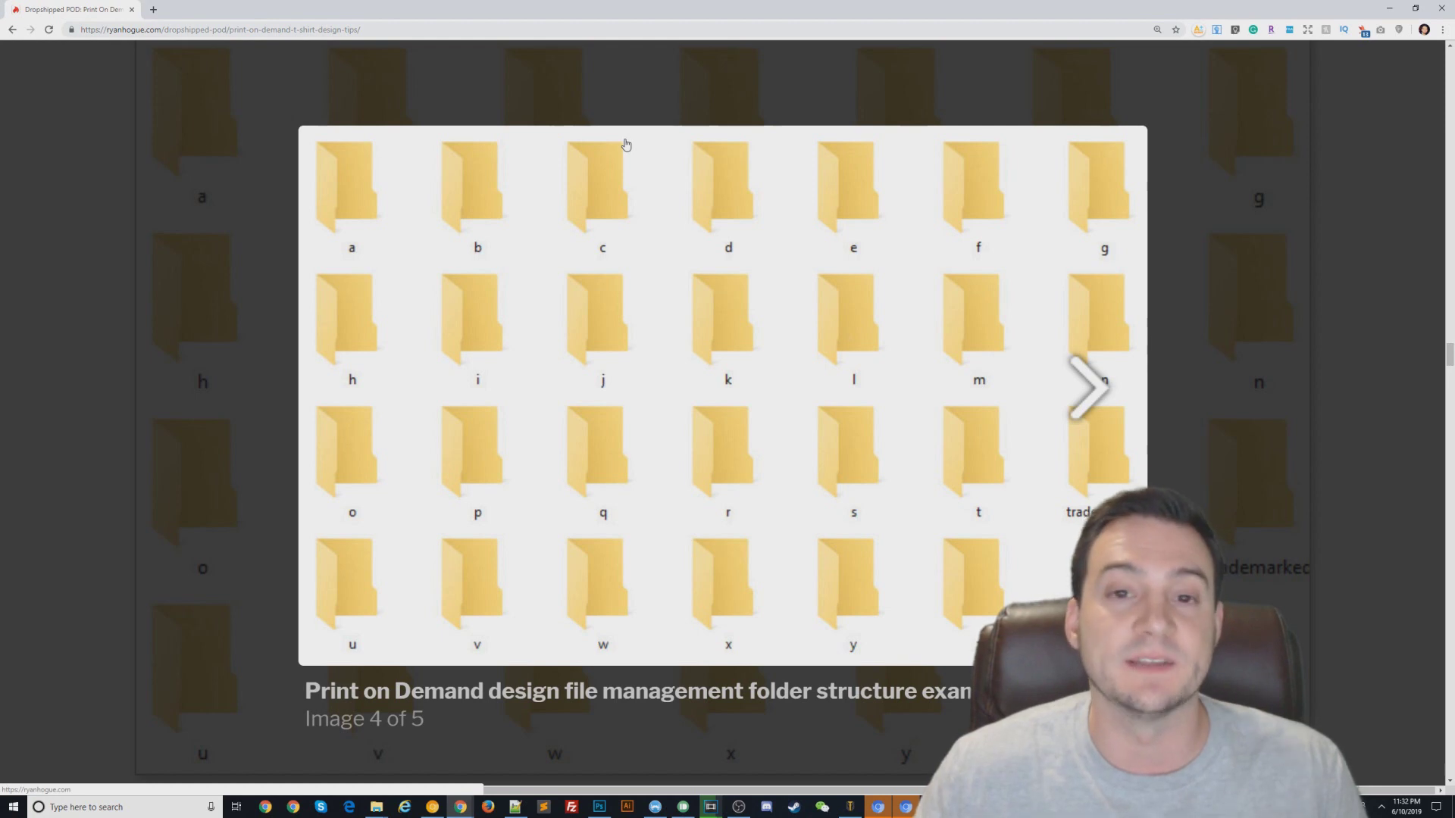
{"action": "left_click", "coordinate": [850, 807]}
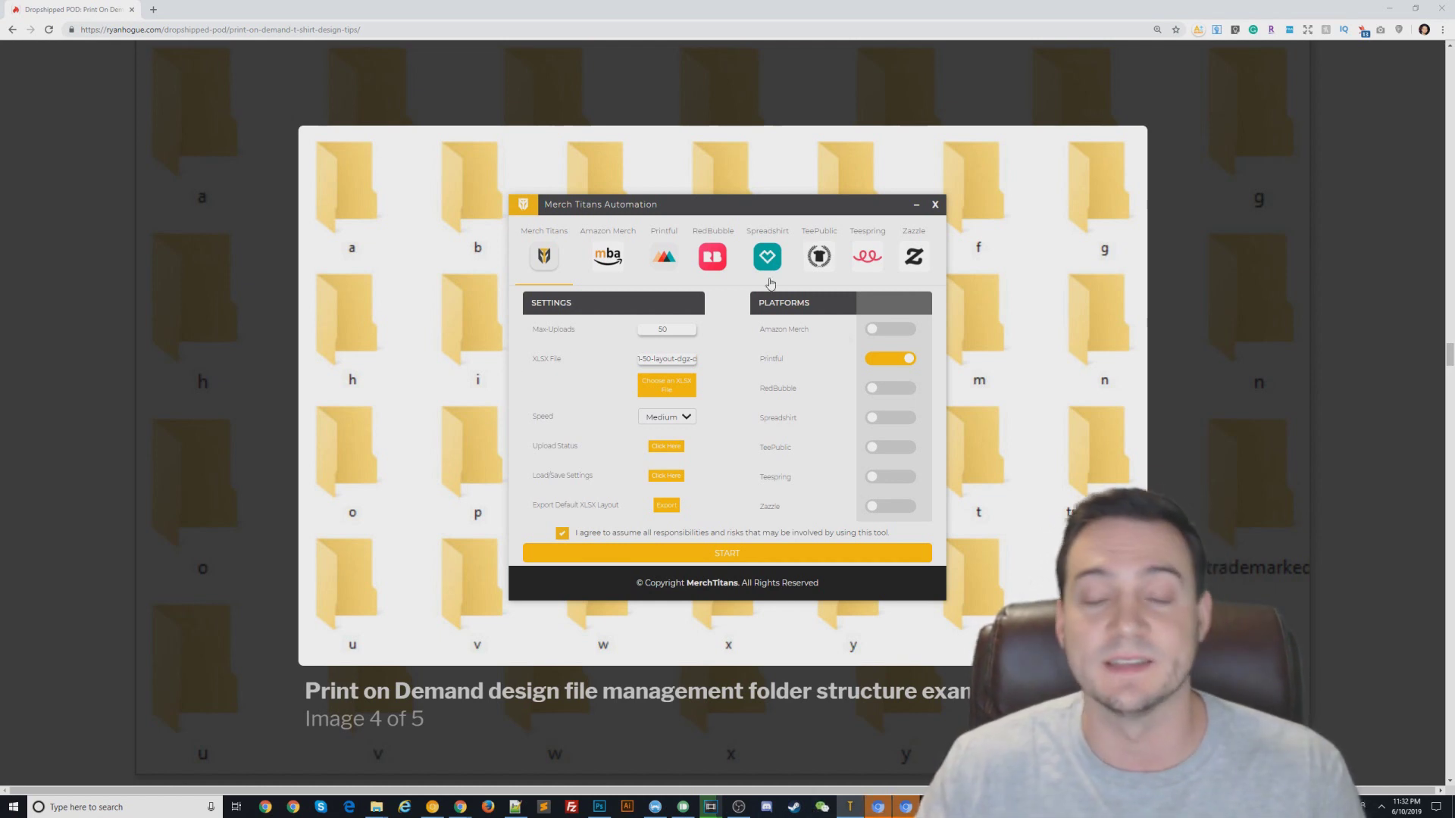
{"action": "left_click", "coordinate": [869, 4]}
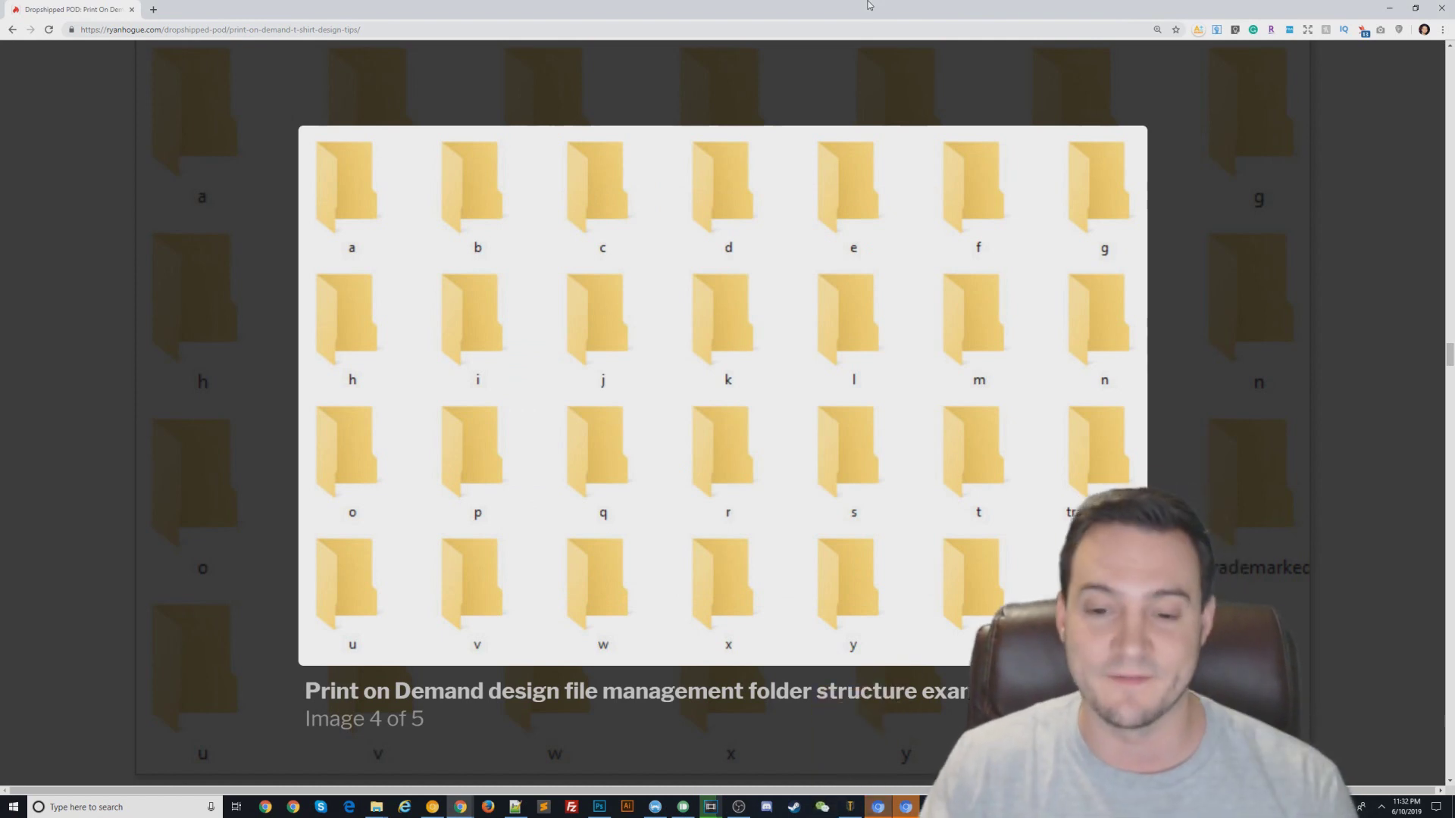
{"action": "scroll", "coordinate": [1102, 461], "scroll_direction": "down", "scroll_amount": 8}
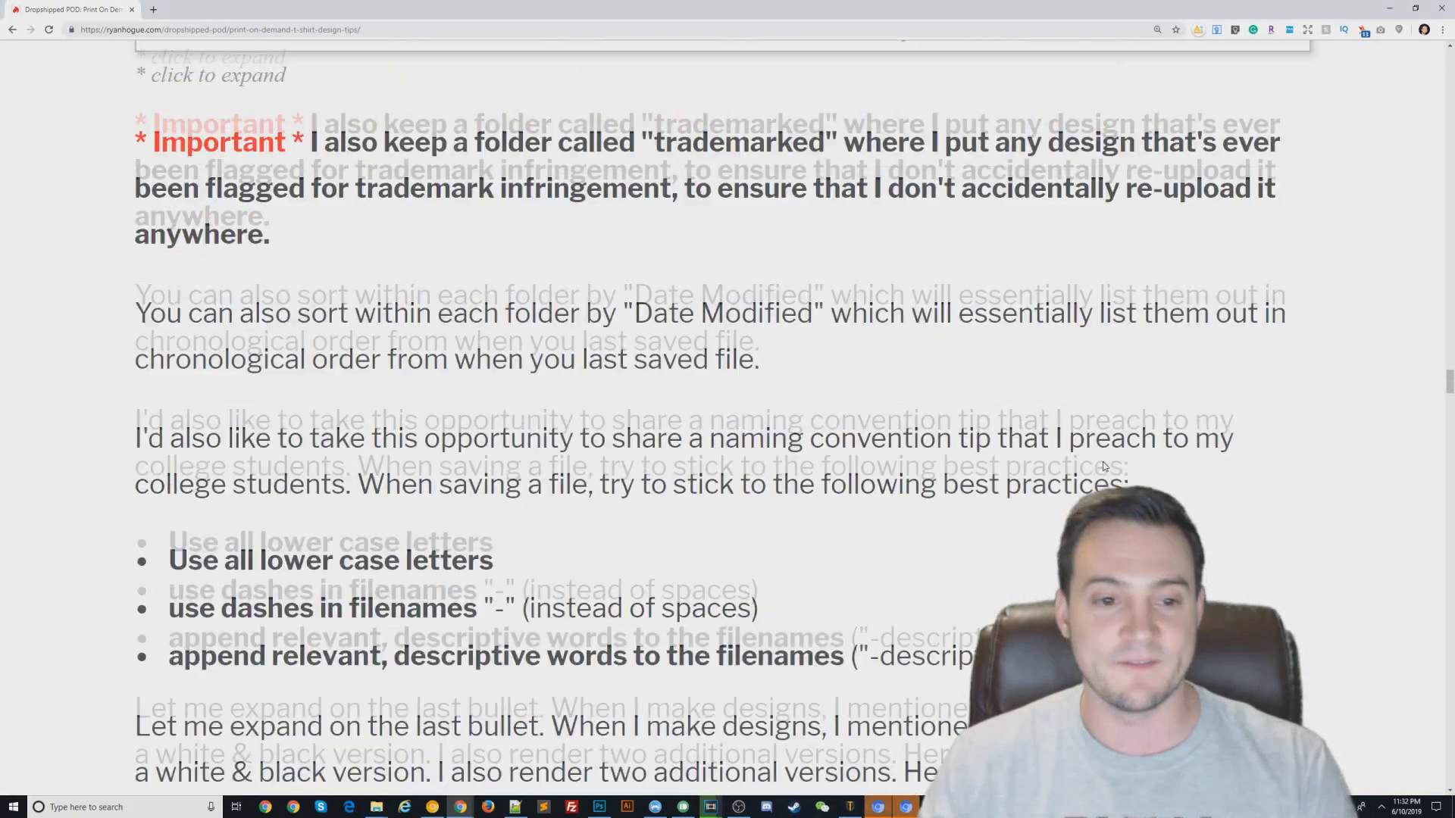
Step: Show the trumpkin naming examples: base-white, black, hoodie 4500x4050 px, PopSocket 485x485 px
{"action": "scroll", "coordinate": [1103, 465], "scroll_direction": "down", "scroll_amount": 9}
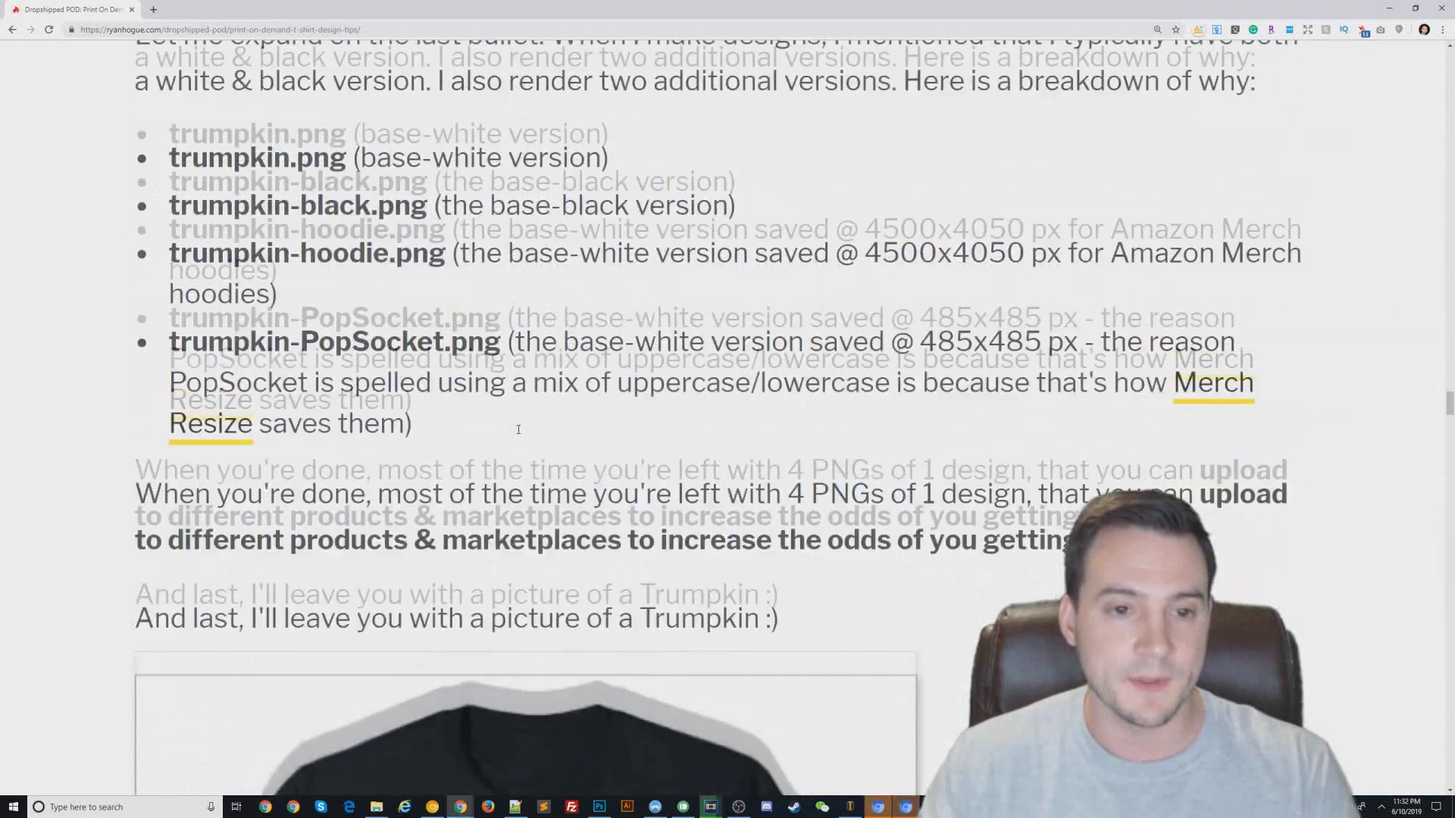
{"action": "scroll", "coordinate": [518, 429], "scroll_direction": "up", "scroll_amount": 3}
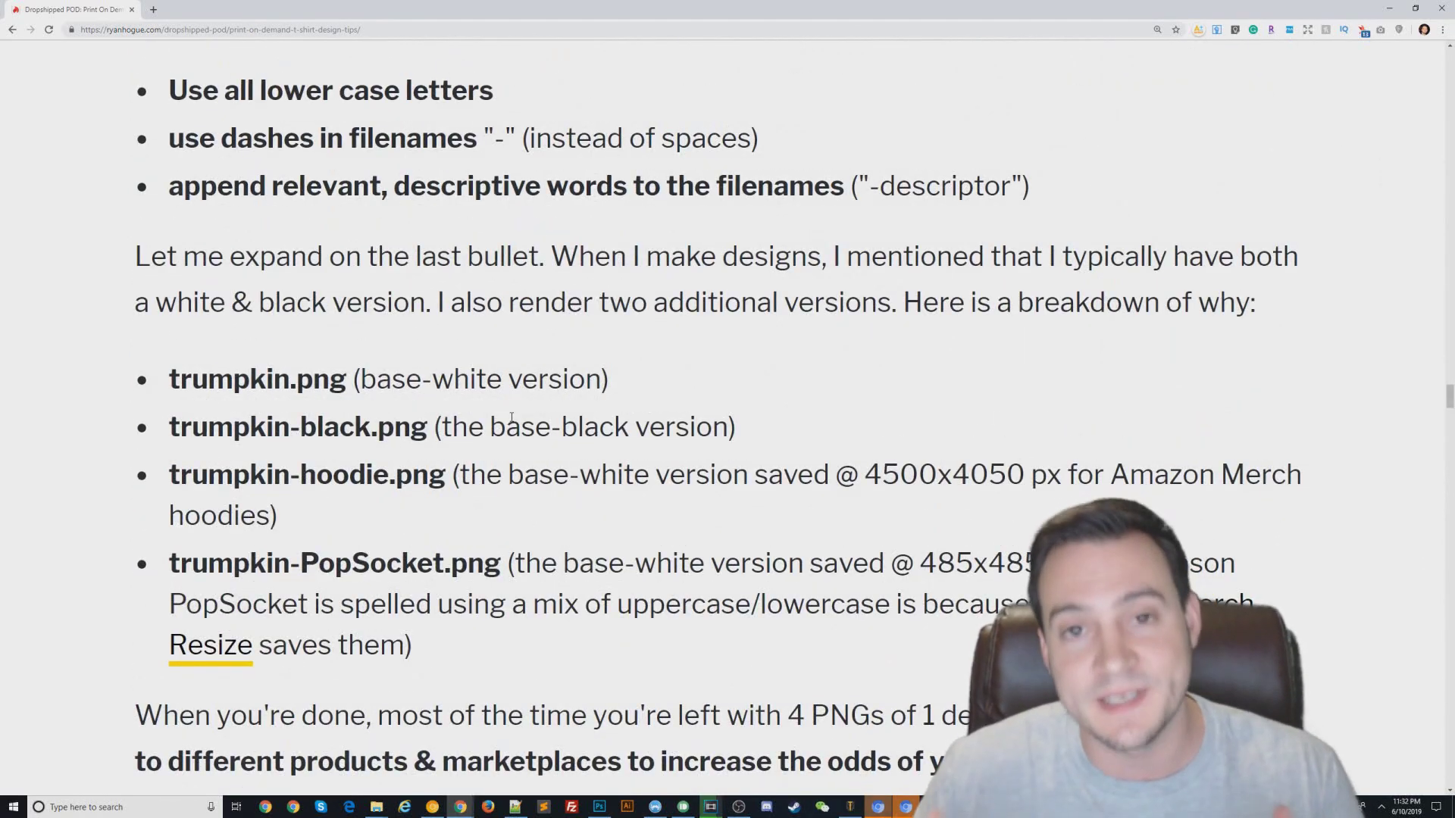